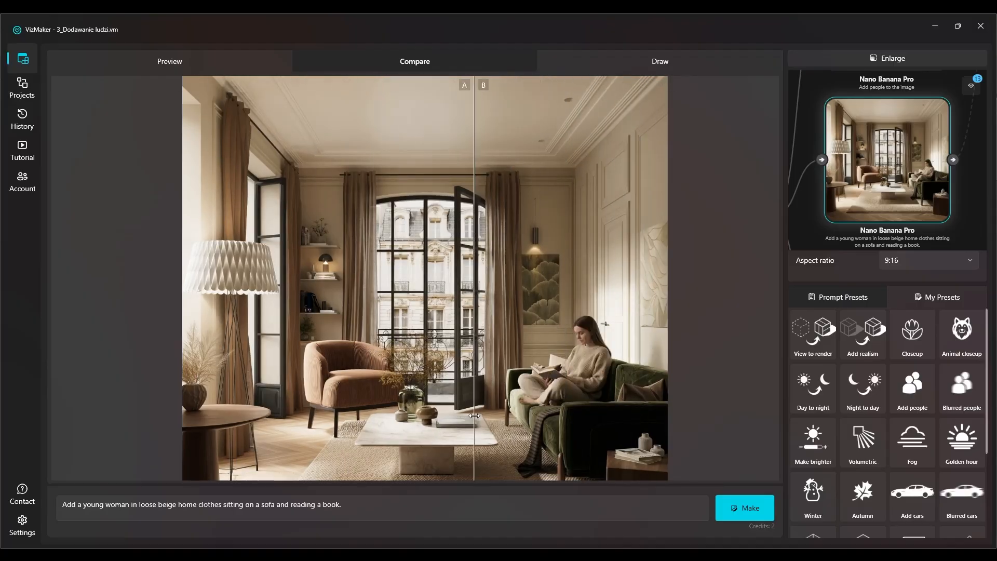
Examine the enlarged comparison of the woman reading on the sofa, then return to the node canvas and look over the existing workflow
{"action": "scroll", "coordinate": [628, 403], "scroll_direction": "up", "scroll_amount": 2}
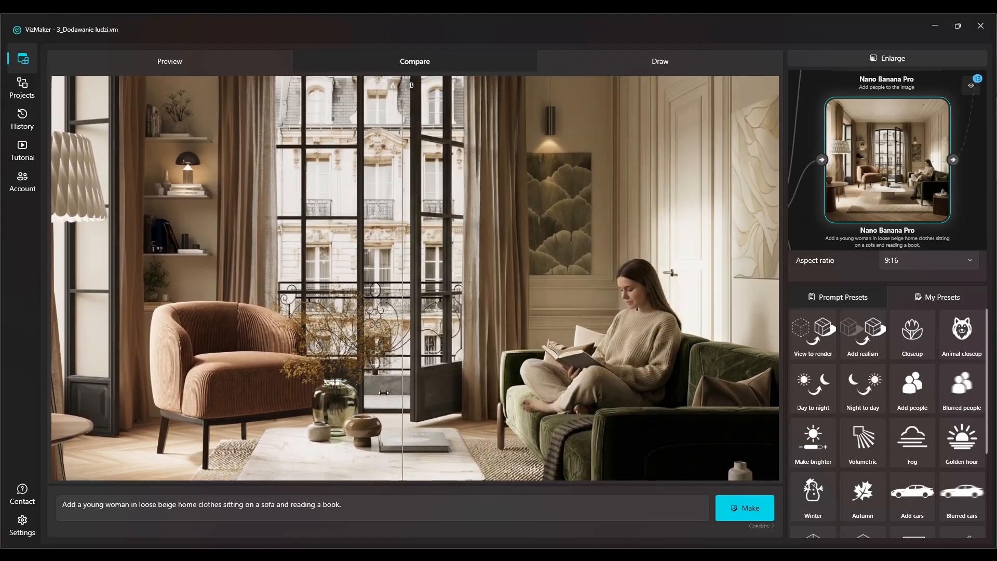
{"action": "left_click", "coordinate": [860, 63]}
{"action": "scroll", "coordinate": [415, 234], "scroll_direction": "down", "scroll_amount": 3}
{"action": "left_click_drag", "start_coordinate": [304, 279], "coordinate": [257, 256]}
{"action": "scroll", "coordinate": [259, 256], "scroll_direction": "down", "scroll_amount": 3}
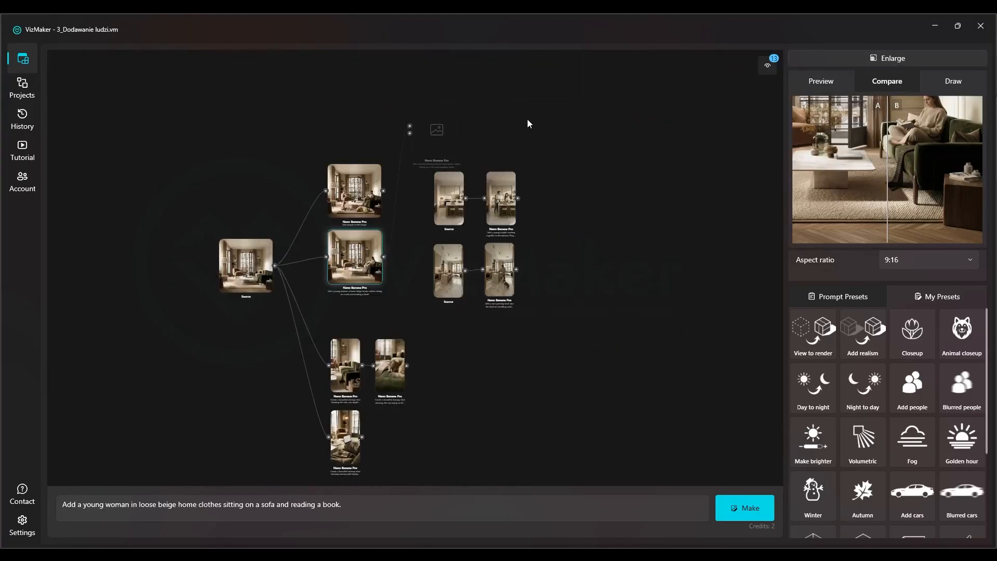
{"action": "left_click_drag", "start_coordinate": [426, 385], "coordinate": [442, 369]}
{"action": "left_click_drag", "start_coordinate": [294, 335], "coordinate": [361, 306]}
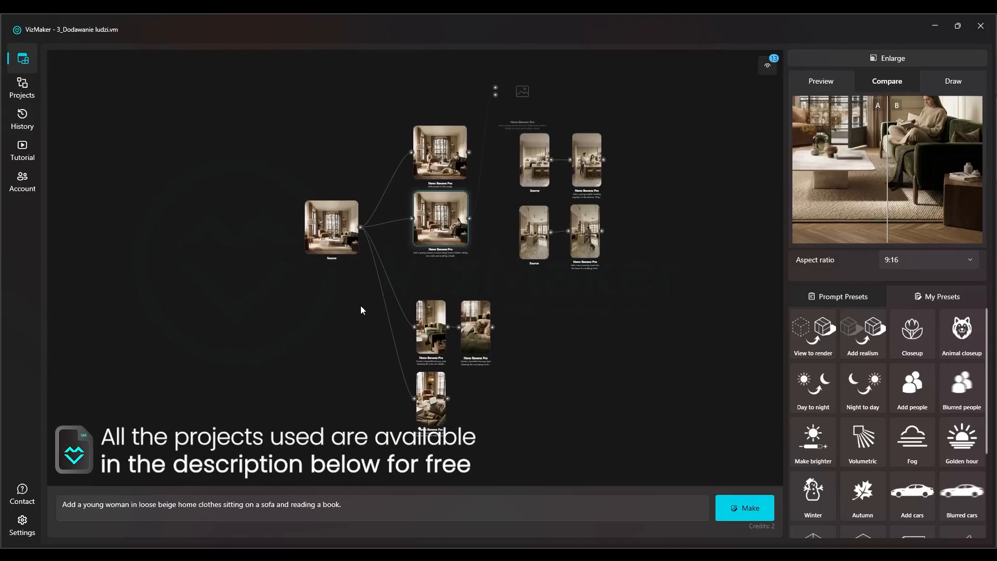
{"action": "left_click_drag", "start_coordinate": [240, 272], "coordinate": [371, 282]}
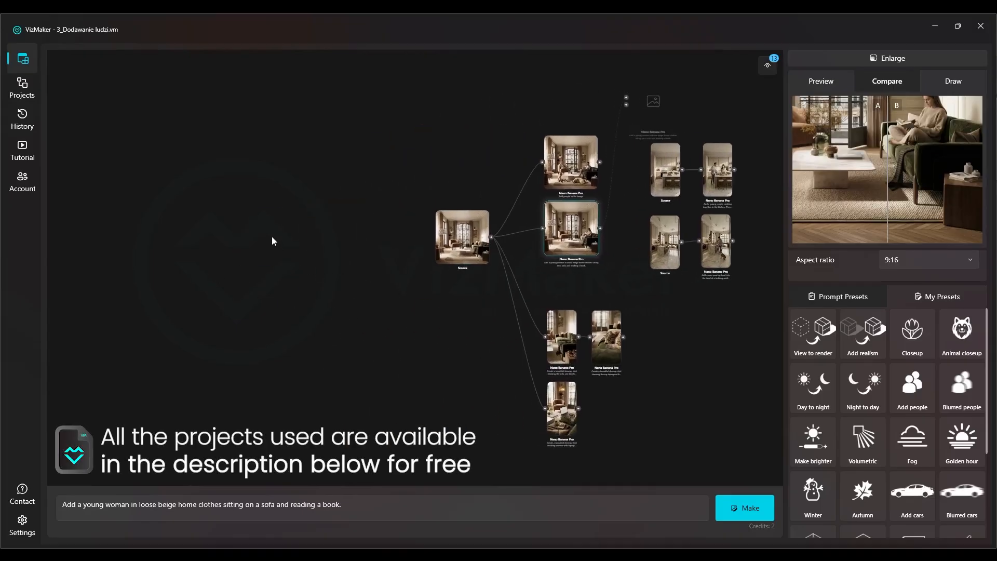
Load the 2500 x 2500 living-room JPG from the Mni_Course_Interior folder as a single item, without the rest of its workflow
{"action": "right_click", "coordinate": [132, 222]}
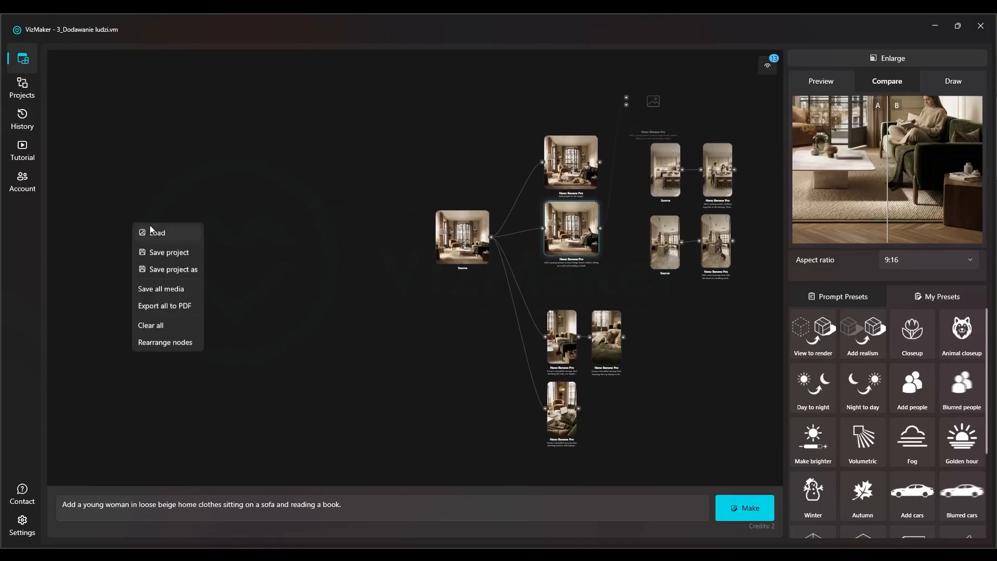
{"action": "left_click", "coordinate": [157, 232]}
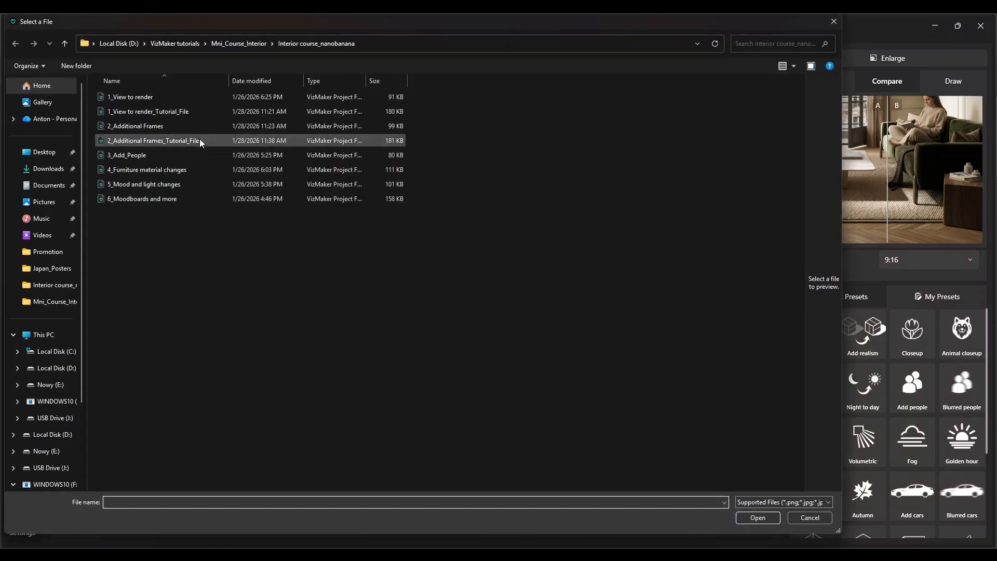
{"action": "left_click", "coordinate": [263, 45]}
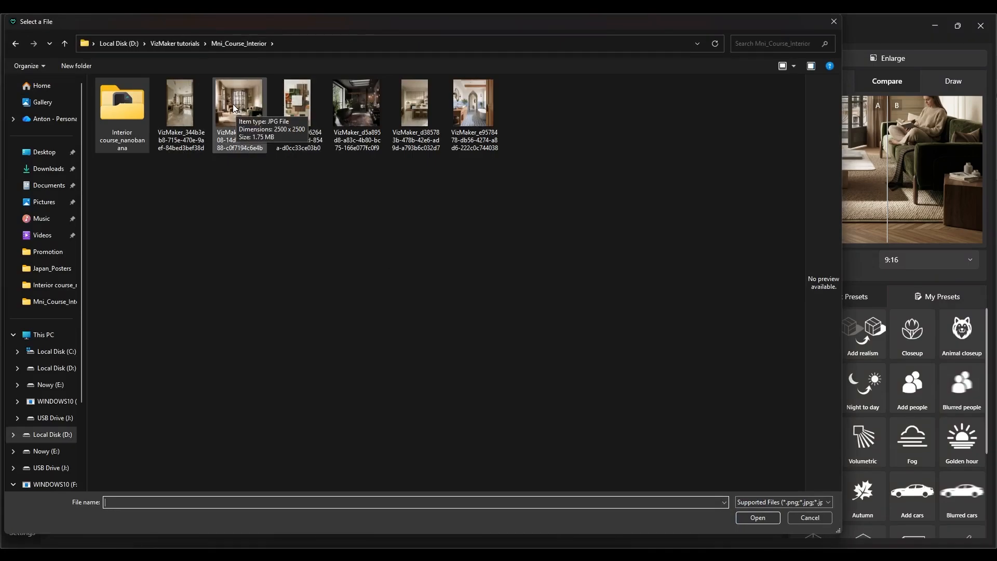
{"action": "double_click", "coordinate": [253, 83]}
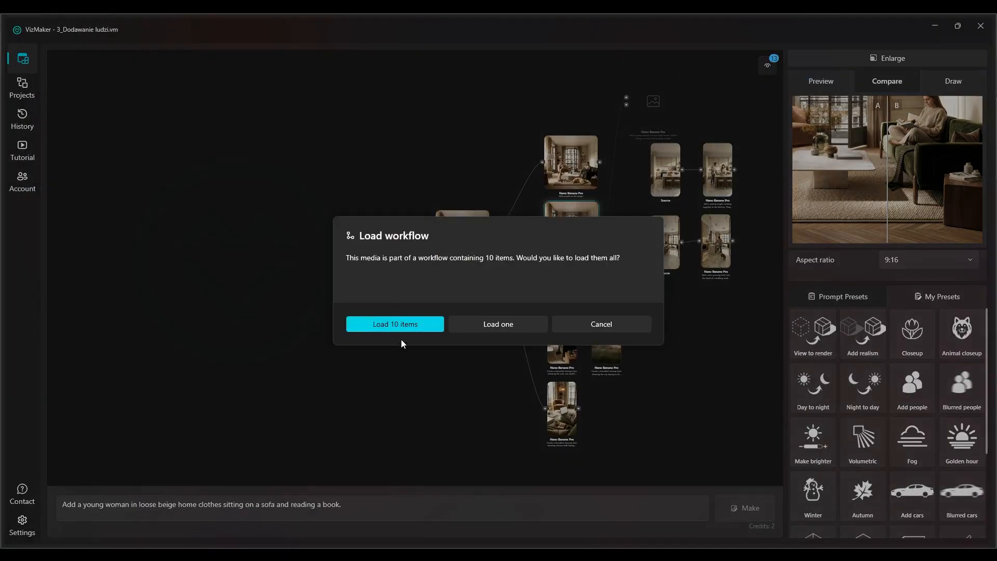
{"action": "left_click", "coordinate": [496, 323]}
{"action": "scroll", "coordinate": [494, 322], "scroll_direction": "down", "scroll_amount": 5}
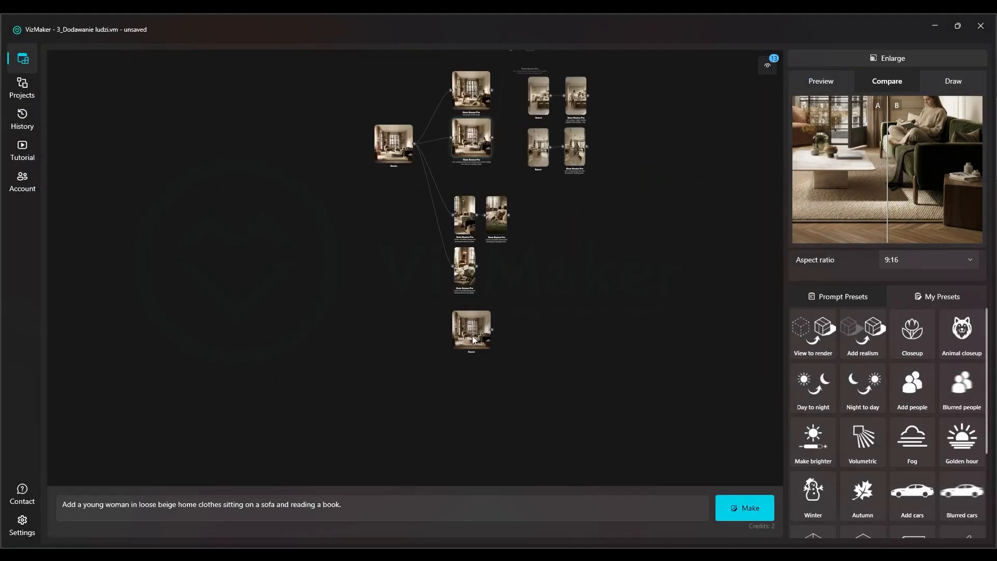
Move the newly loaded source image into the empty area beside the existing workflow's source image
{"action": "left_click_drag", "start_coordinate": [473, 332], "coordinate": [215, 134]}
{"action": "scroll", "coordinate": [255, 160], "scroll_direction": "up", "scroll_amount": 5}
{"action": "left_click_drag", "start_coordinate": [460, 164], "coordinate": [232, 278]}
{"action": "scroll", "coordinate": [447, 218], "scroll_direction": "down", "scroll_amount": 2}
Select the existing result made with "Add people to the image" and examine the family and dog added to the room
{"action": "double_click", "coordinate": [600, 123]}
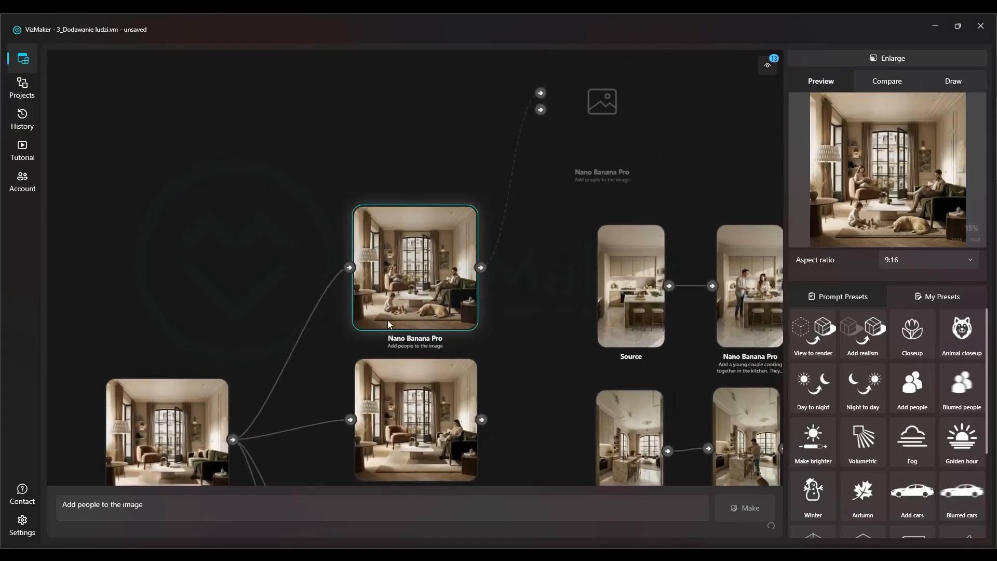
{"action": "scroll", "coordinate": [444, 242], "scroll_direction": "up", "scroll_amount": 5}
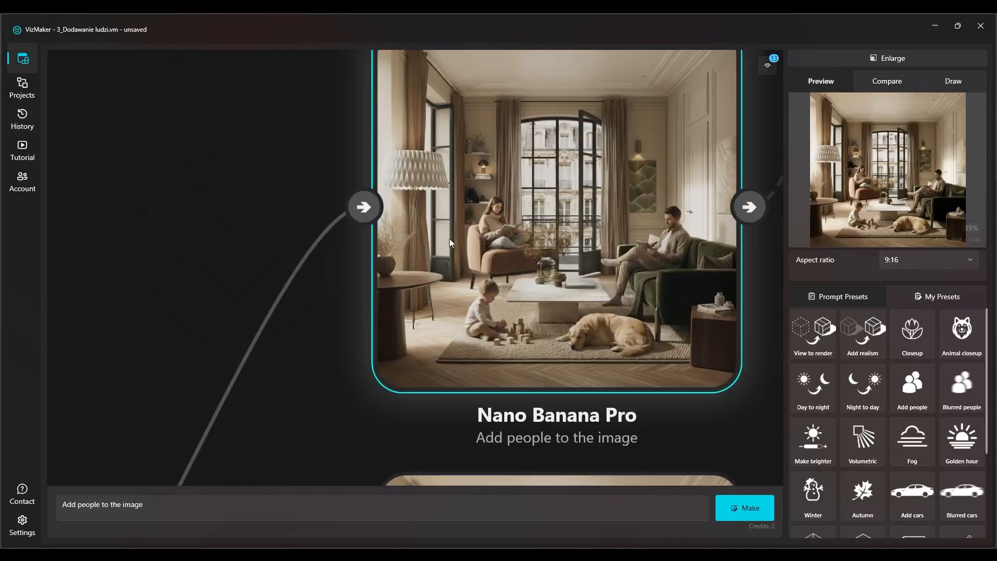
{"action": "scroll", "coordinate": [577, 243], "scroll_direction": "down", "scroll_amount": 3}
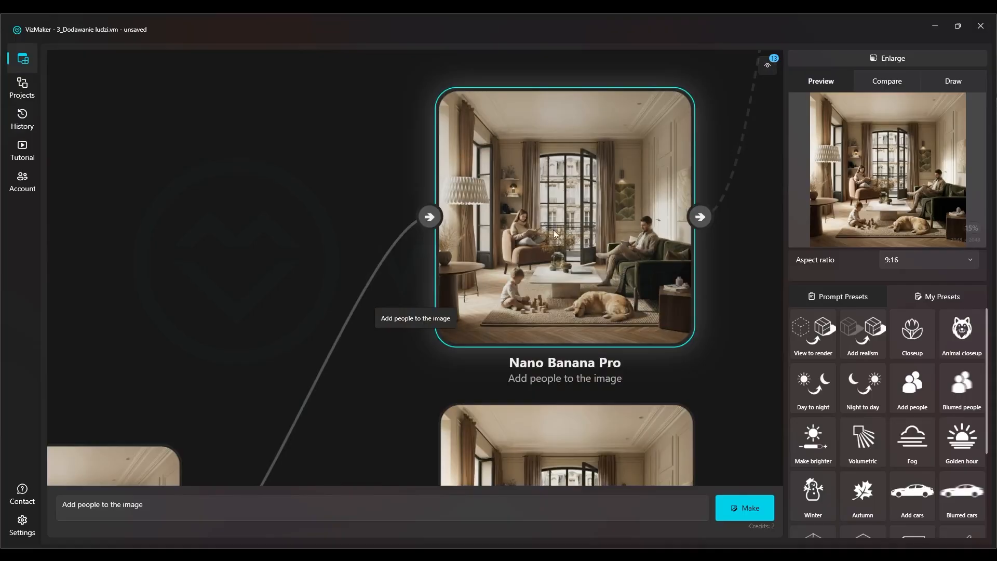
{"action": "left_click_drag", "start_coordinate": [570, 235], "coordinate": [513, 285]}
{"action": "scroll", "coordinate": [548, 296], "scroll_direction": "up", "scroll_amount": 2}
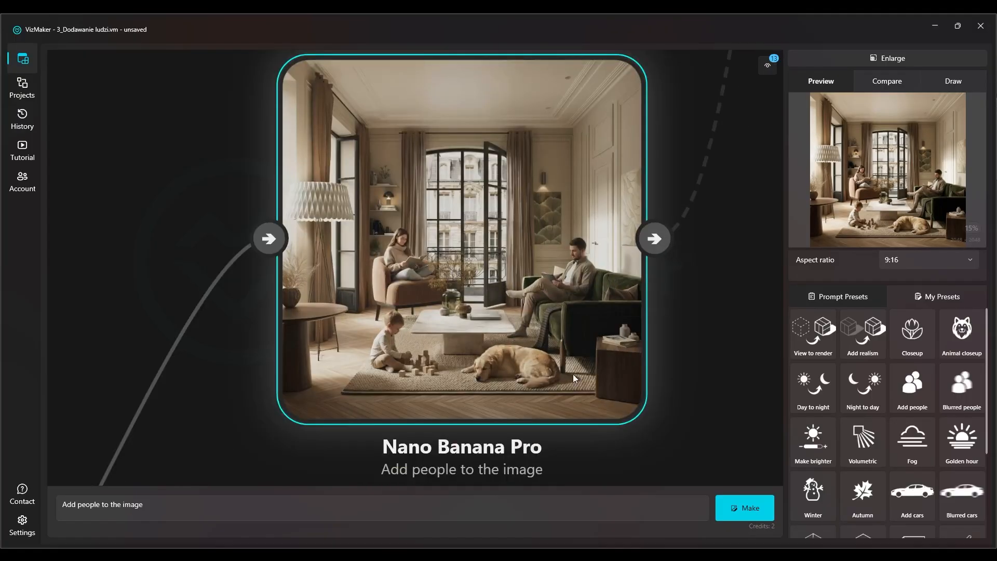
{"action": "scroll", "coordinate": [883, 335], "scroll_direction": "up", "scroll_amount": 2}
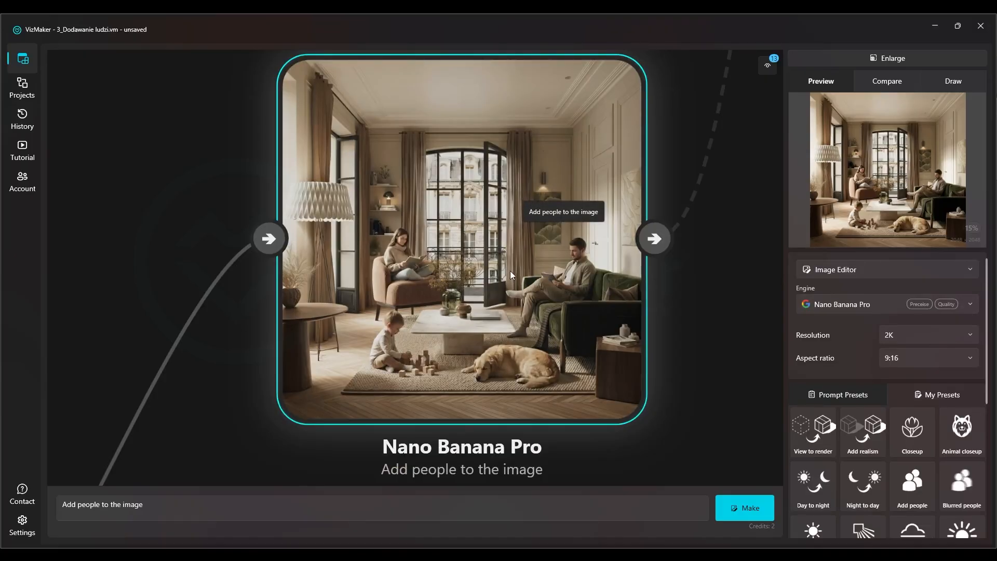
{"action": "scroll", "coordinate": [516, 261], "scroll_direction": "down", "scroll_amount": 5}
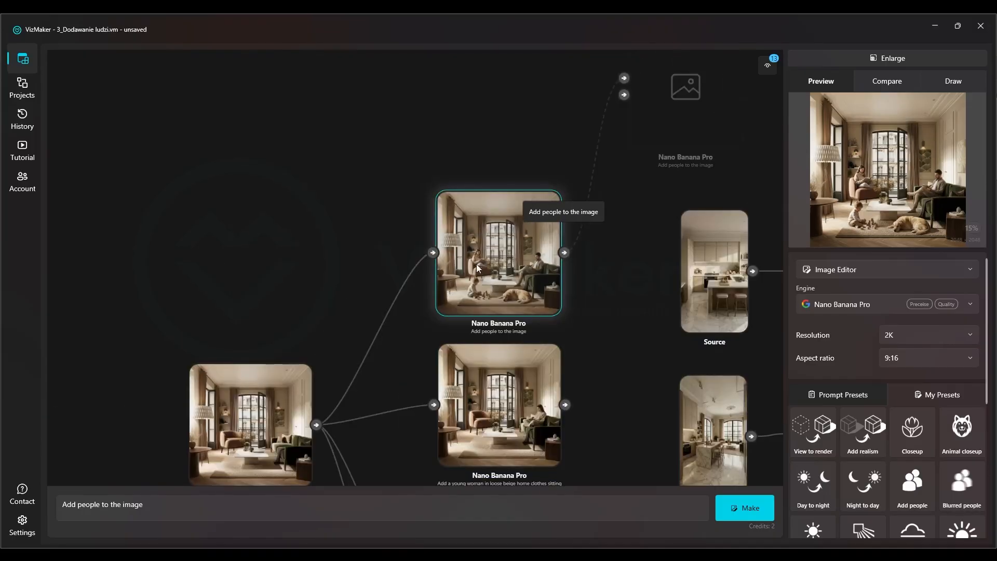
Select the newly loaded source image as the input for the next generation
{"action": "left_click_drag", "start_coordinate": [310, 277], "coordinate": [575, 123]}
{"action": "scroll", "coordinate": [575, 123], "scroll_direction": "down", "scroll_amount": 2}
{"action": "left_click_drag", "start_coordinate": [233, 249], "coordinate": [422, 257]}
{"action": "scroll", "coordinate": [407, 242], "scroll_direction": "up", "scroll_amount": 8}
{"action": "left_click", "coordinate": [405, 228]}
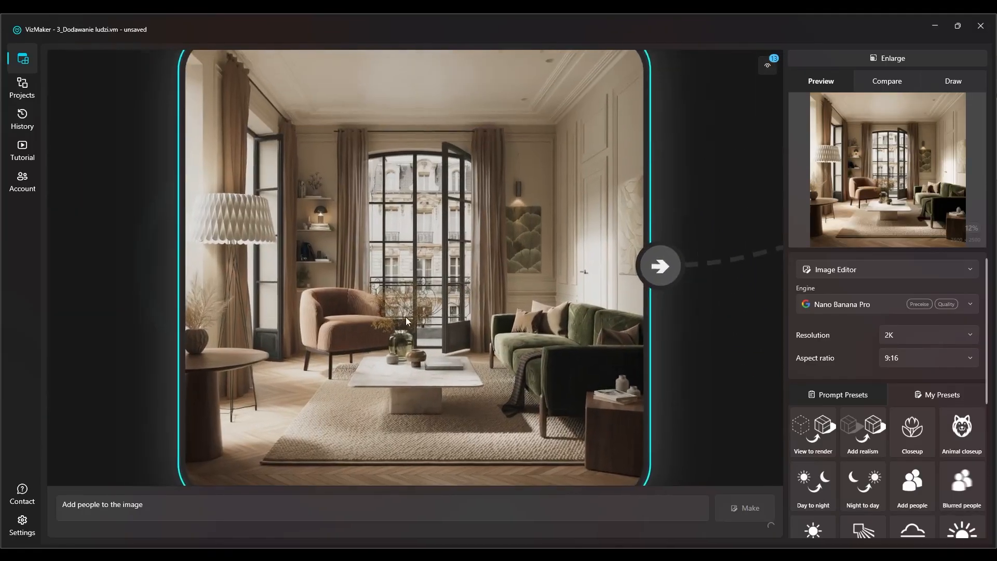
{"action": "scroll", "coordinate": [406, 279], "scroll_direction": "down", "scroll_amount": 5}
{"action": "scroll", "coordinate": [438, 287], "scroll_direction": "up", "scroll_amount": 4}
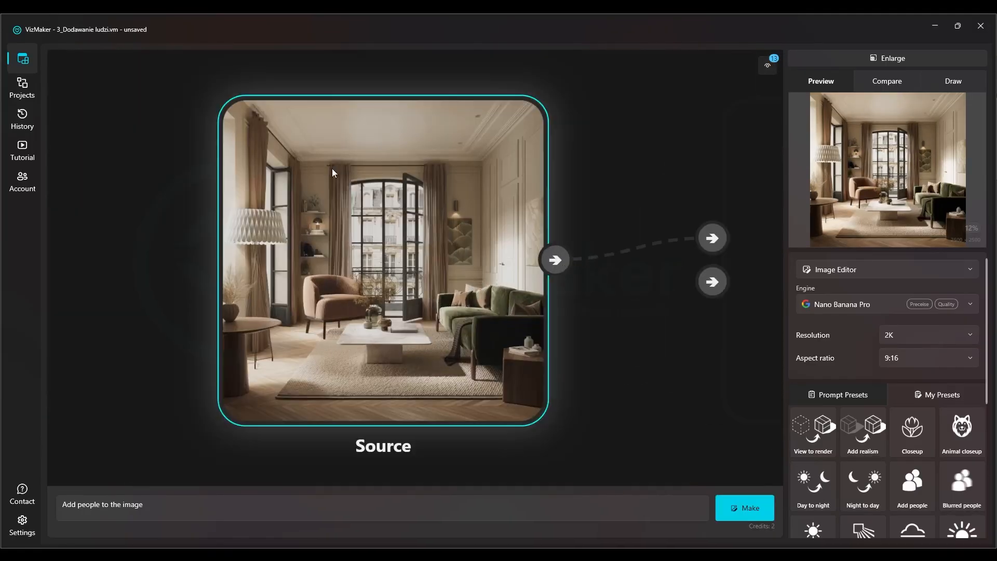
{"action": "scroll", "coordinate": [378, 261], "scroll_direction": "up", "scroll_amount": 2}
{"action": "scroll", "coordinate": [378, 261], "scroll_direction": "down", "scroll_amount": 2}
Keep the Image Editor mode and set the output aspect ratio to Original
{"action": "left_click", "coordinate": [843, 270]}
{"action": "left_click", "coordinate": [843, 271]}
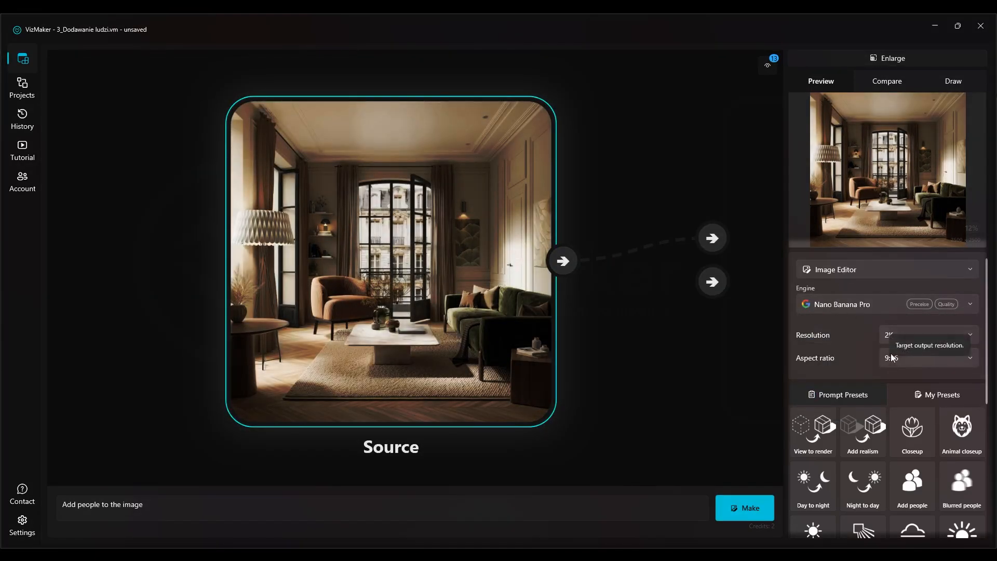
{"action": "left_click", "coordinate": [905, 353]}
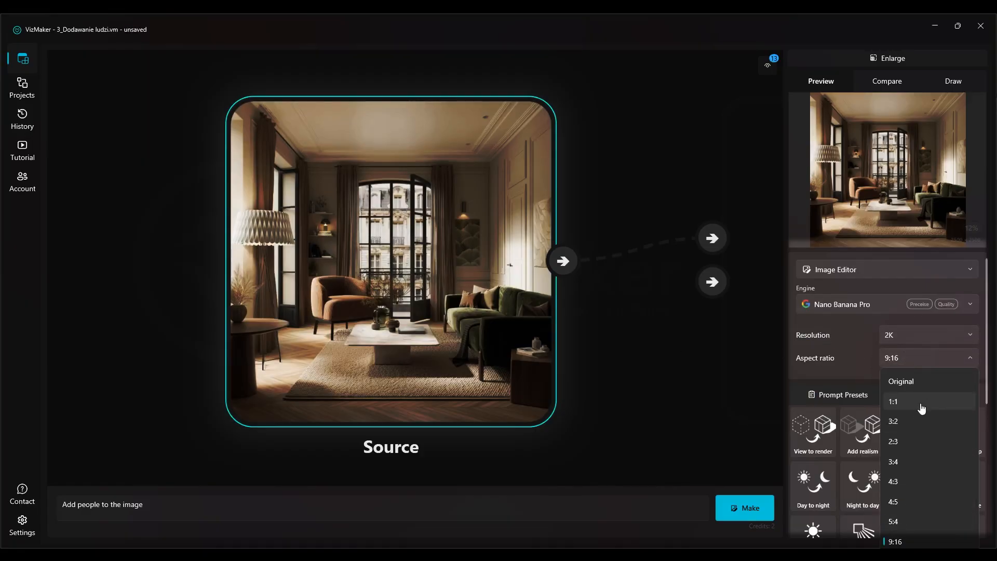
{"action": "left_click", "coordinate": [907, 382]}
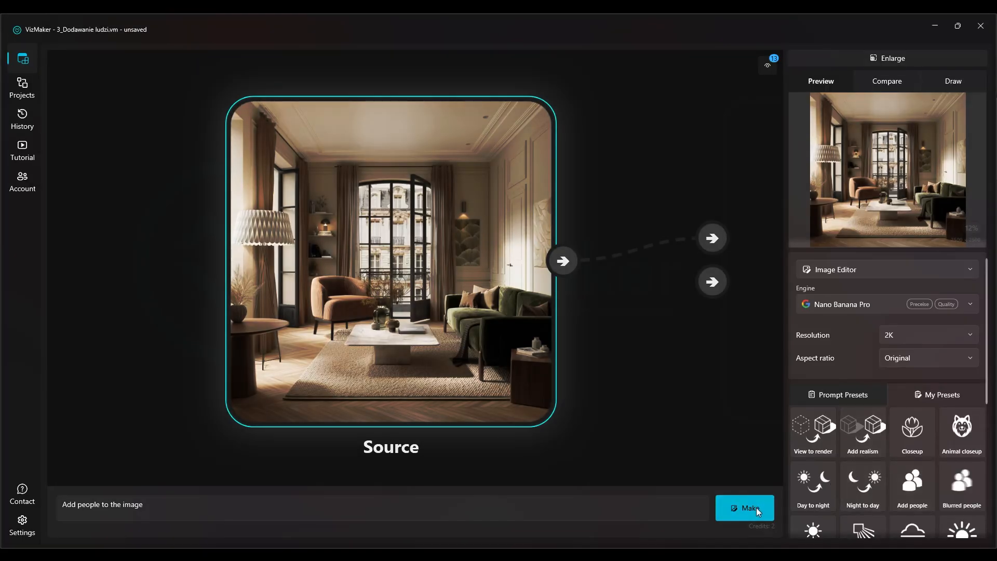
Generate two variations of the source image, with the prompts "Add people to the image" and "Add blurred people in motion"
{"action": "left_click", "coordinate": [756, 507]}
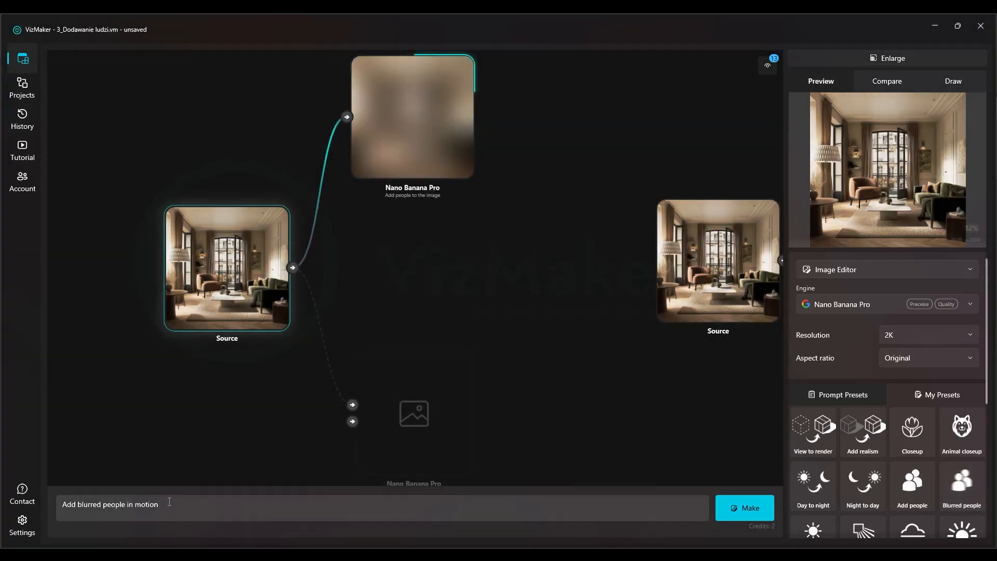
{"action": "left_click_drag", "start_coordinate": [168, 503], "coordinate": [187, 391]}
{"action": "left_click", "coordinate": [753, 507]}
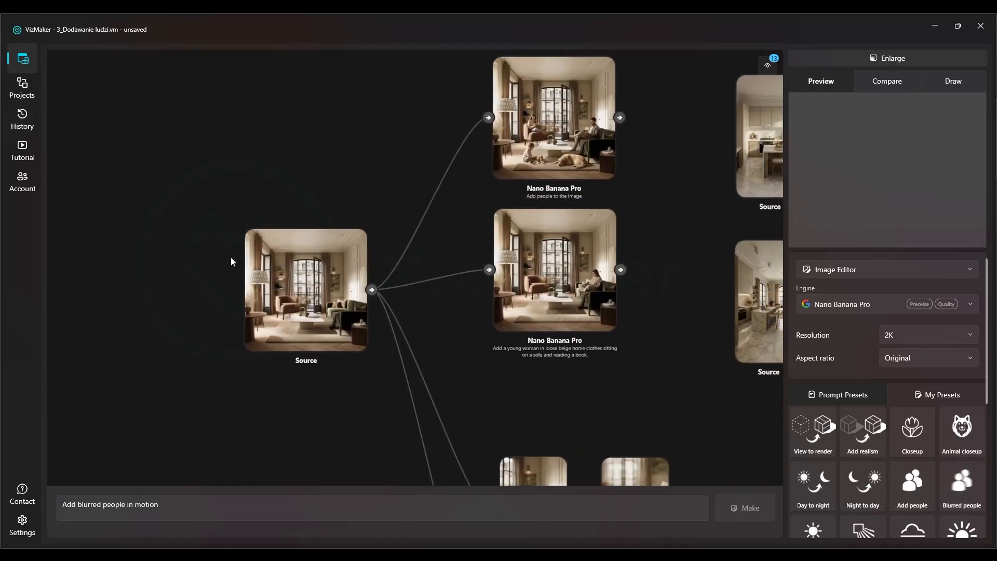
Carry the existing result's prompt about a young woman in loose beige home clothes reading on a sofa over to the new source image
{"action": "left_click", "coordinate": [575, 283]}
{"action": "left_click", "coordinate": [391, 508]}
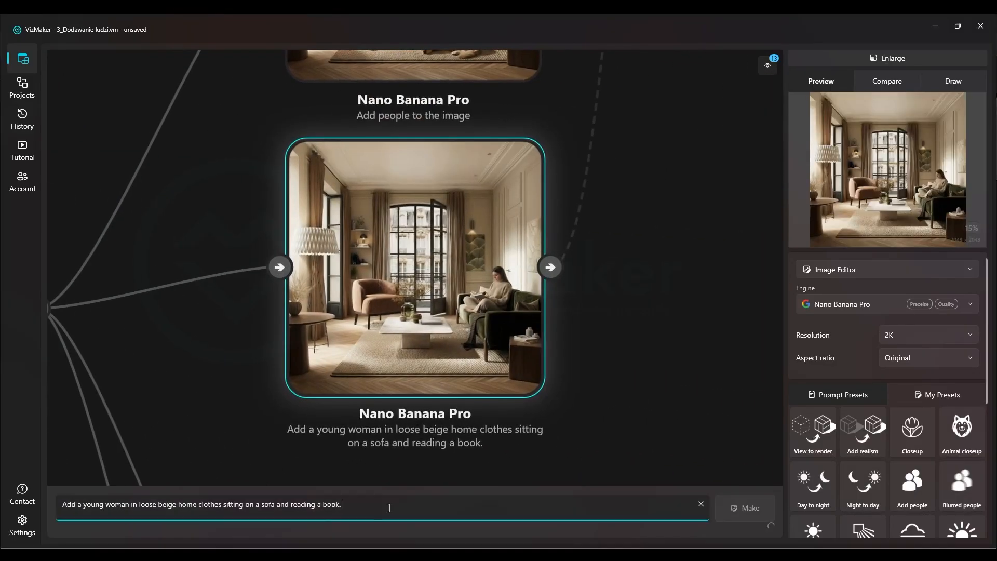
{"action": "key", "text": "ctrl+a"}
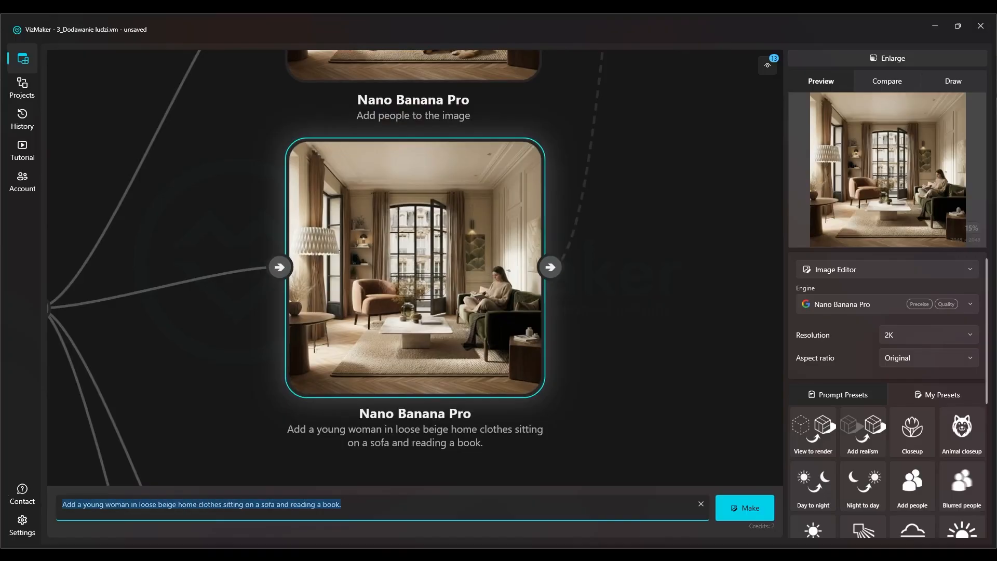
{"action": "left_click", "coordinate": [662, 332]}
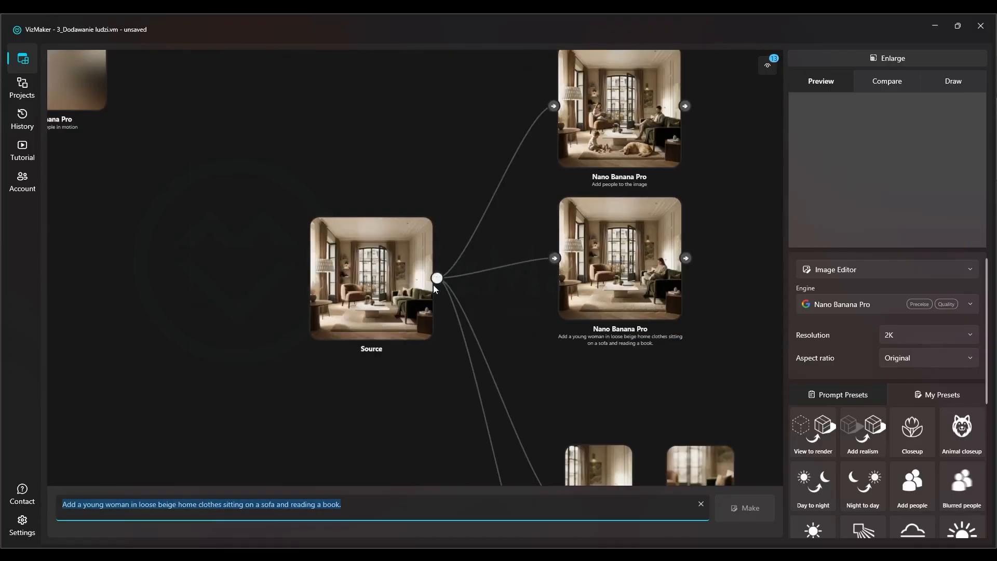
{"action": "left_click", "coordinate": [357, 296]}
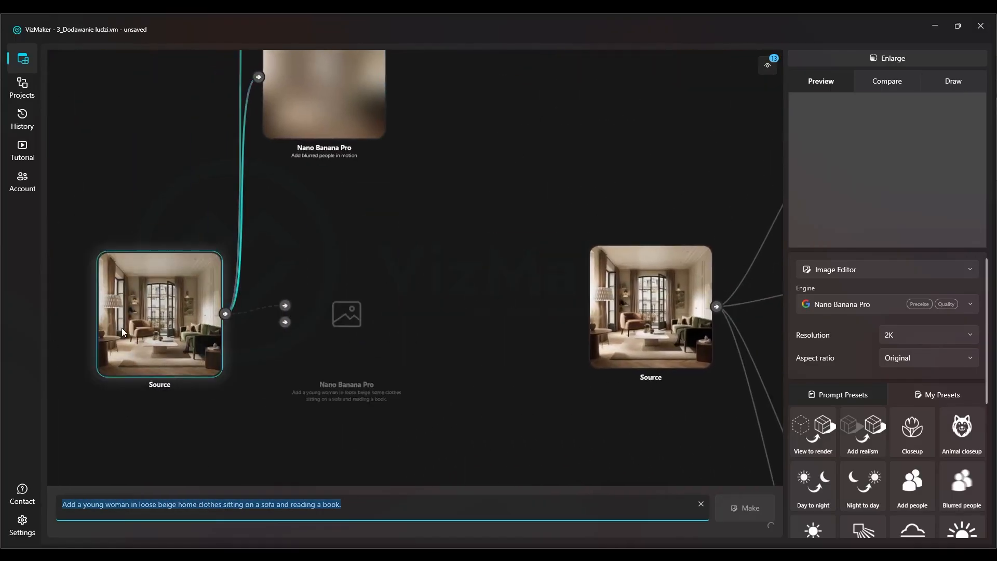
{"action": "scroll", "coordinate": [417, 297], "scroll_direction": "up", "scroll_amount": 7}
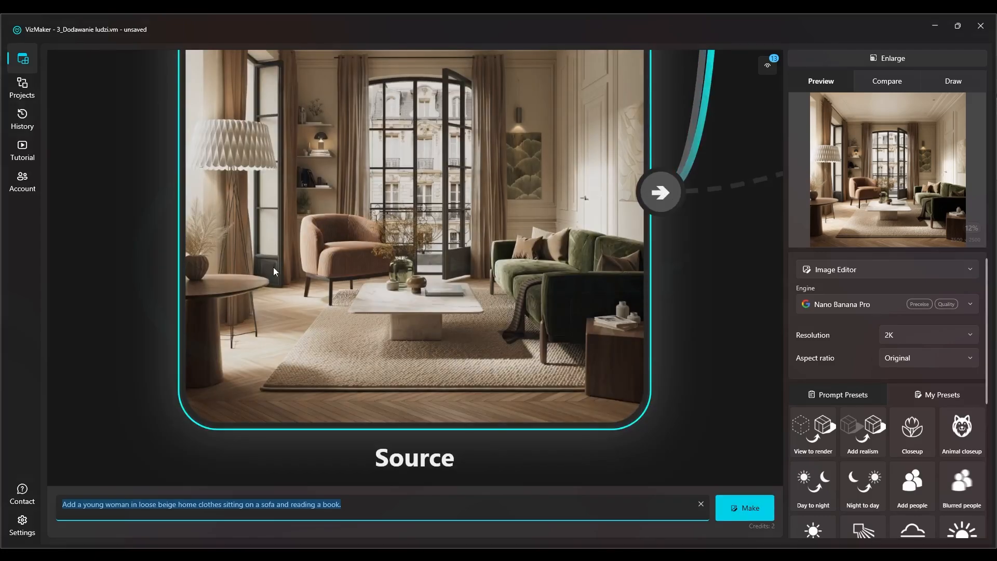
Generate a variation with the prompt "Add a young woman in loose beige home clothes sitting on a sofa and reading a book."
{"action": "triple_click", "coordinate": [282, 504]}
{"action": "left_click", "coordinate": [281, 504]}
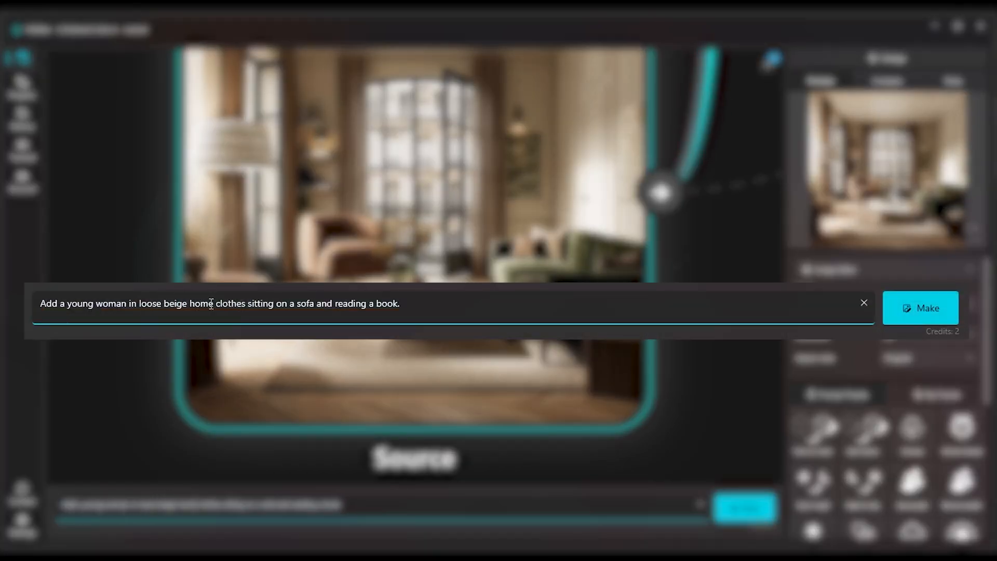
{"action": "left_click", "coordinate": [397, 307]}
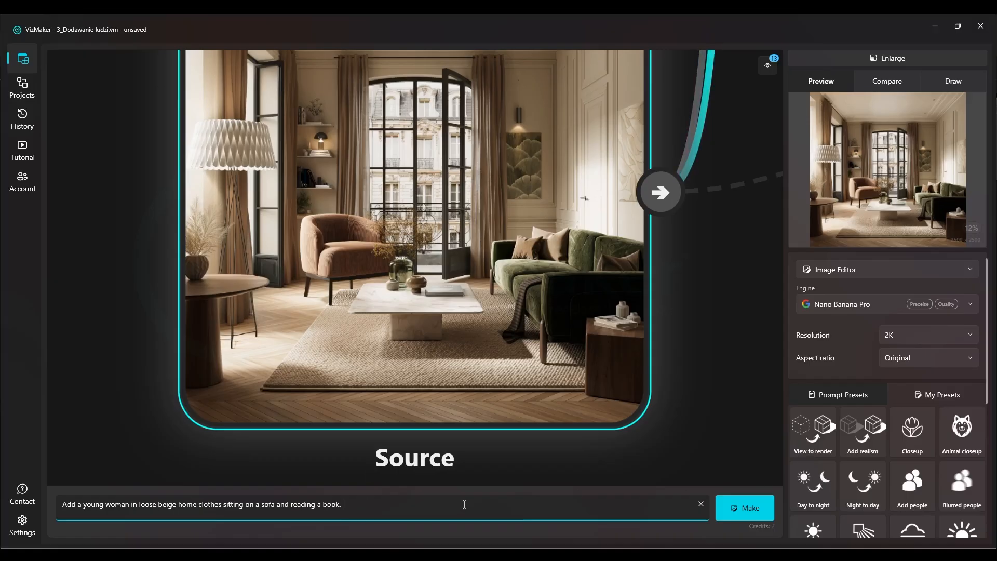
{"action": "left_click_drag", "start_coordinate": [481, 309], "coordinate": [450, 339]}
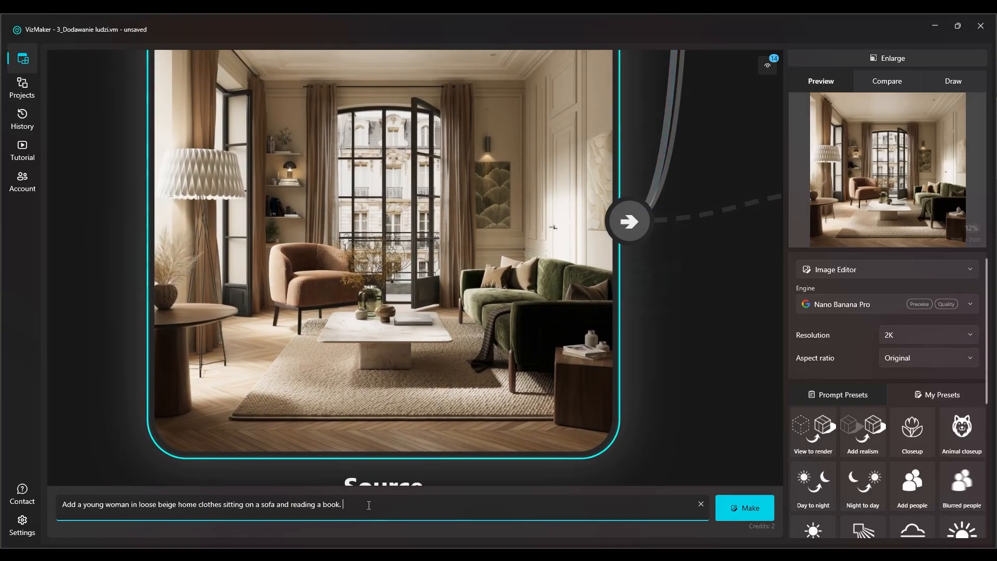
{"action": "left_click_drag", "start_coordinate": [353, 509], "coordinate": [84, 510]}
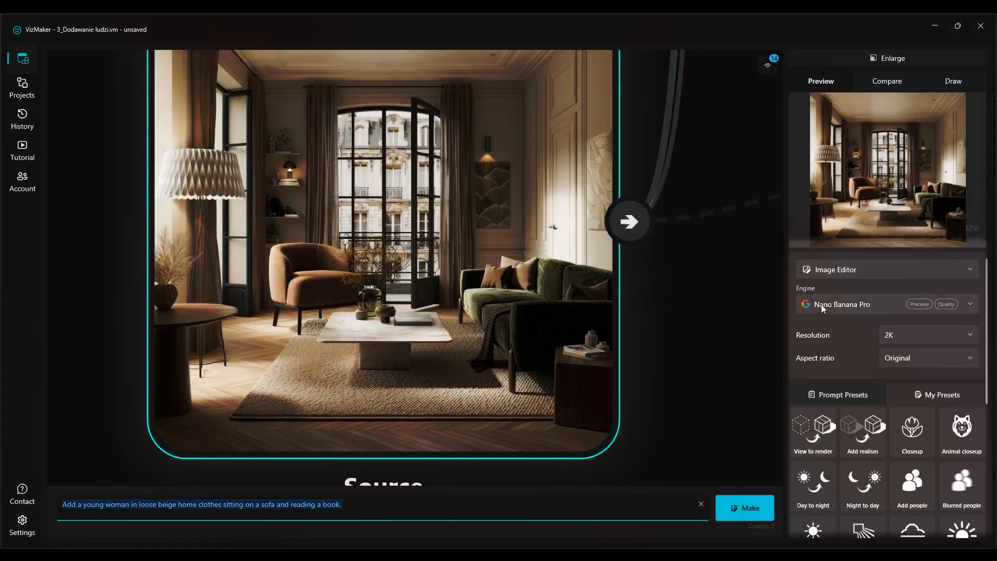
{"action": "left_click", "coordinate": [746, 506]}
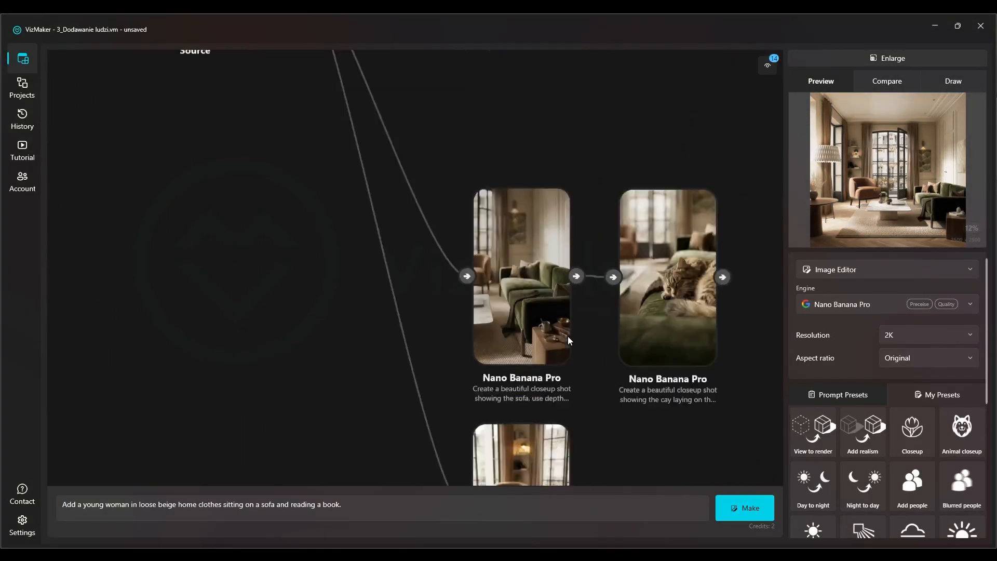
Carry the sofa result's prompt beginning "Create a beautiful closeup shot showing the sofa" over to the new source image
{"action": "left_click", "coordinate": [523, 337]}
{"action": "triple_click", "coordinate": [304, 519]}
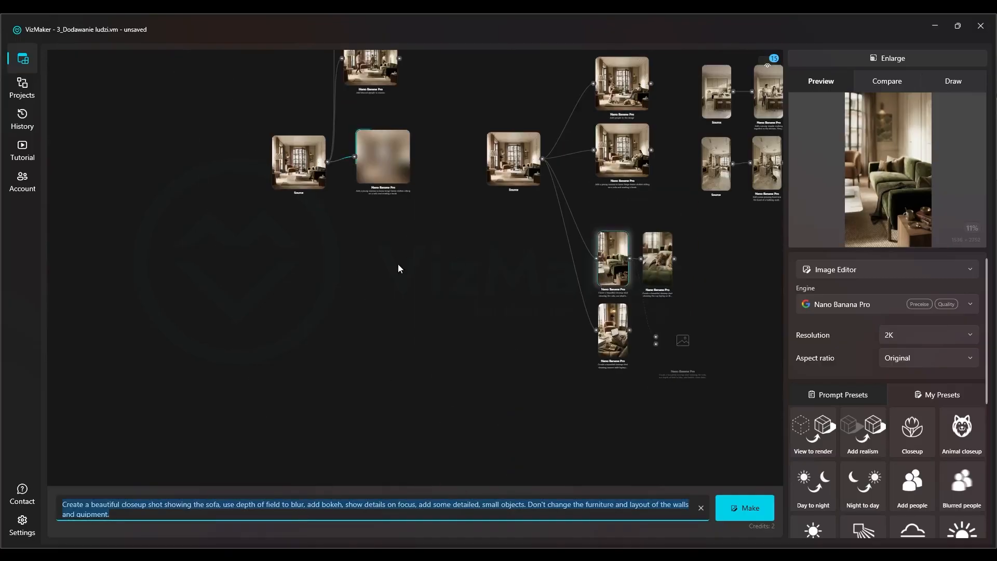
{"action": "scroll", "coordinate": [351, 166], "scroll_direction": "up", "scroll_amount": 5}
{"action": "left_click", "coordinate": [189, 175]}
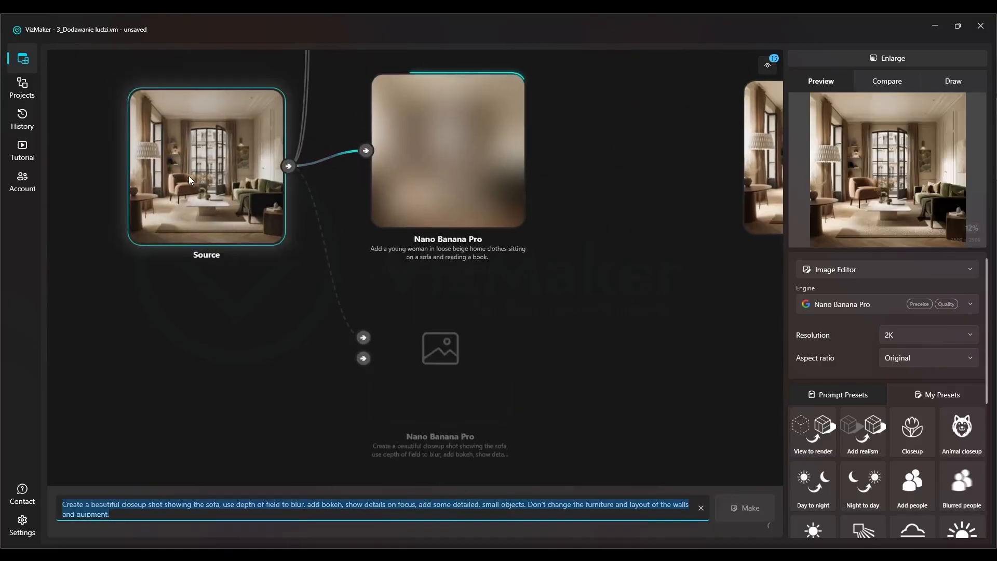
{"action": "scroll", "coordinate": [428, 297], "scroll_direction": "up", "scroll_amount": 2}
{"action": "left_click", "coordinate": [238, 514]}
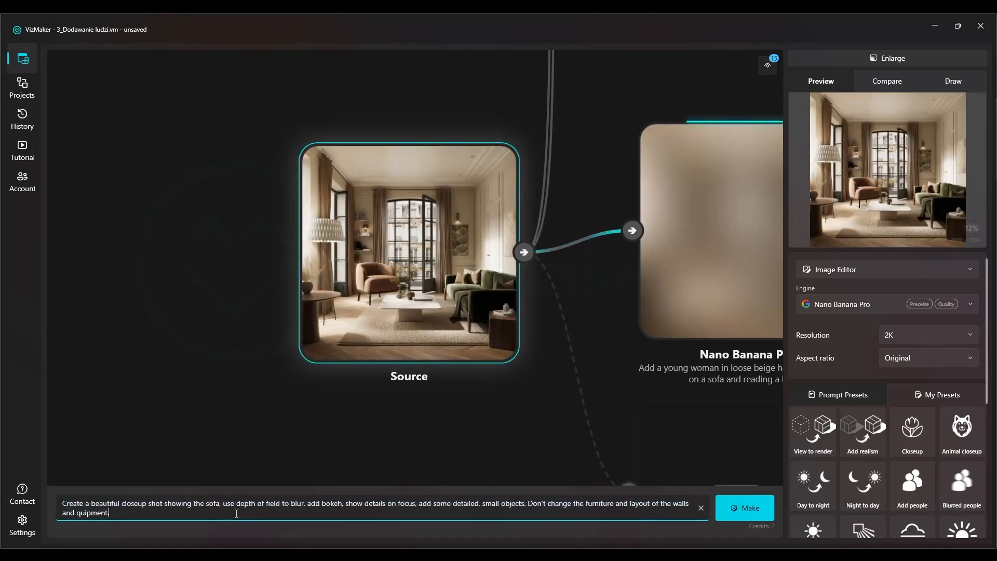
Generate a variation of the source image with the prompt beginning "Create a beautiful closeup shot showing the sofa, use depth of field to blur"
{"action": "left_click_drag", "start_coordinate": [100, 504], "coordinate": [187, 513]}
{"action": "left_click", "coordinate": [295, 511]}
{"action": "scroll", "coordinate": [957, 477], "scroll_direction": "down", "scroll_amount": 4}
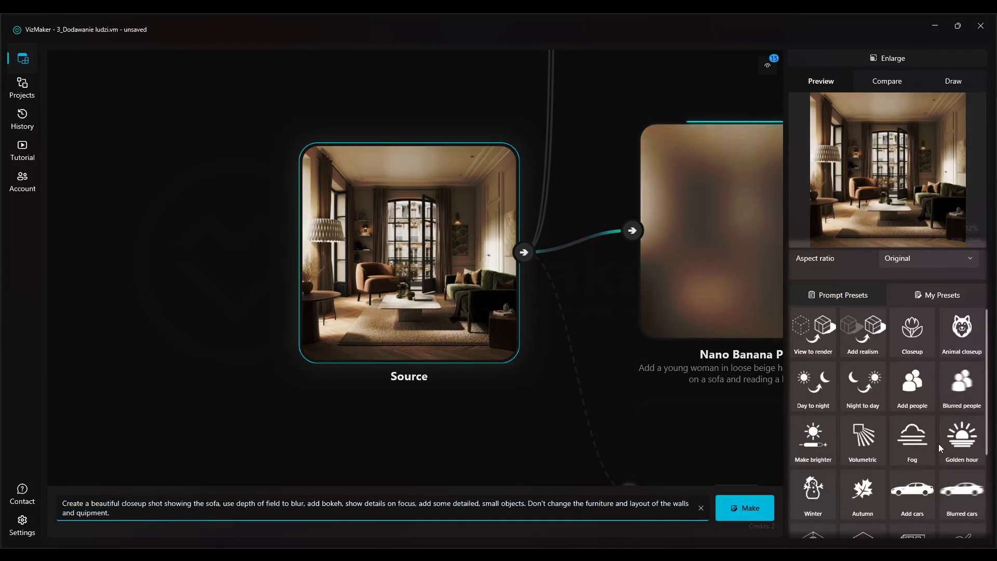
{"action": "left_click", "coordinate": [745, 507]}
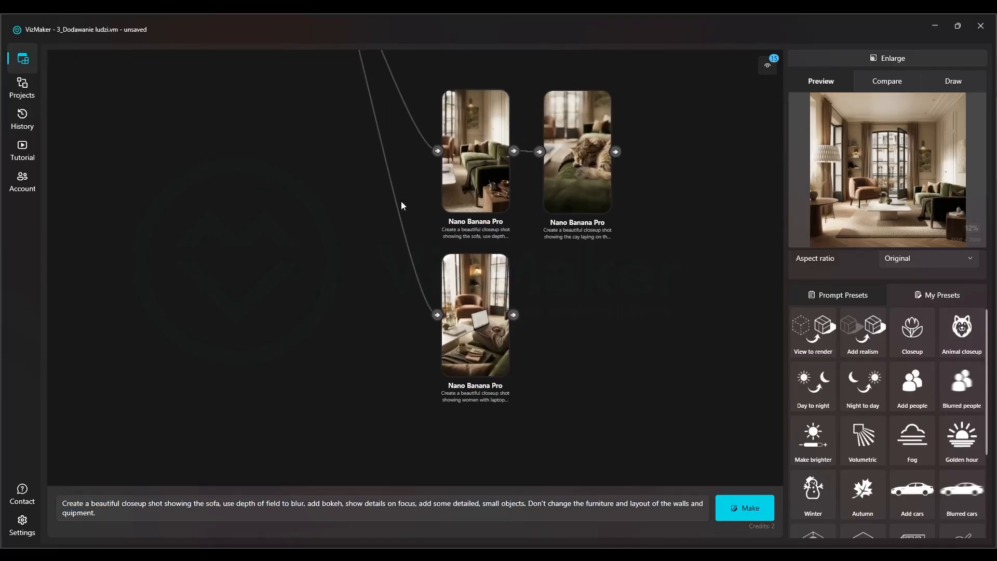
Carry the existing result's closeup prompt about women with a laptop sitting on the sofa over to the new source image
{"action": "left_click", "coordinate": [478, 341]}
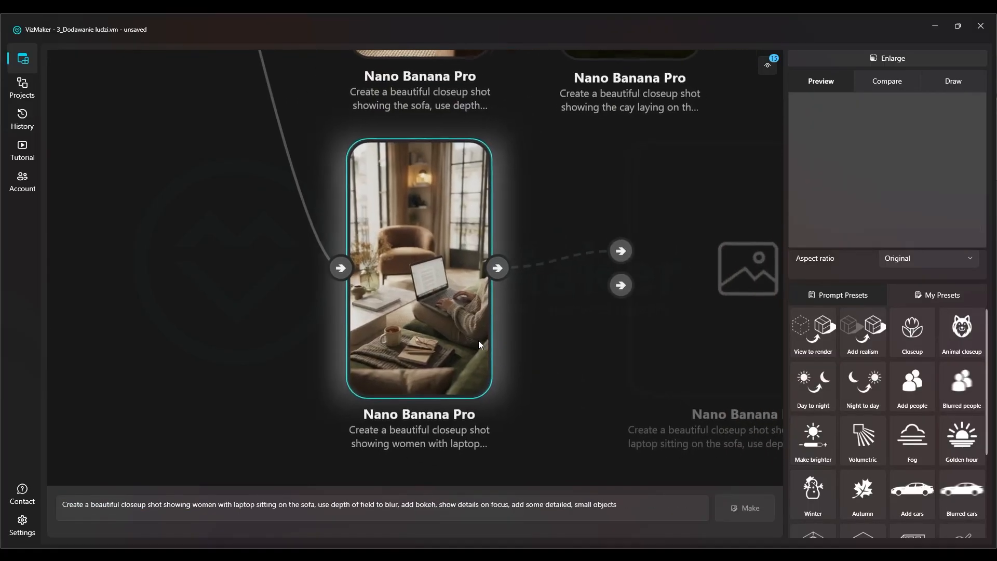
{"action": "left_click_drag", "start_coordinate": [619, 505], "coordinate": [25, 503]}
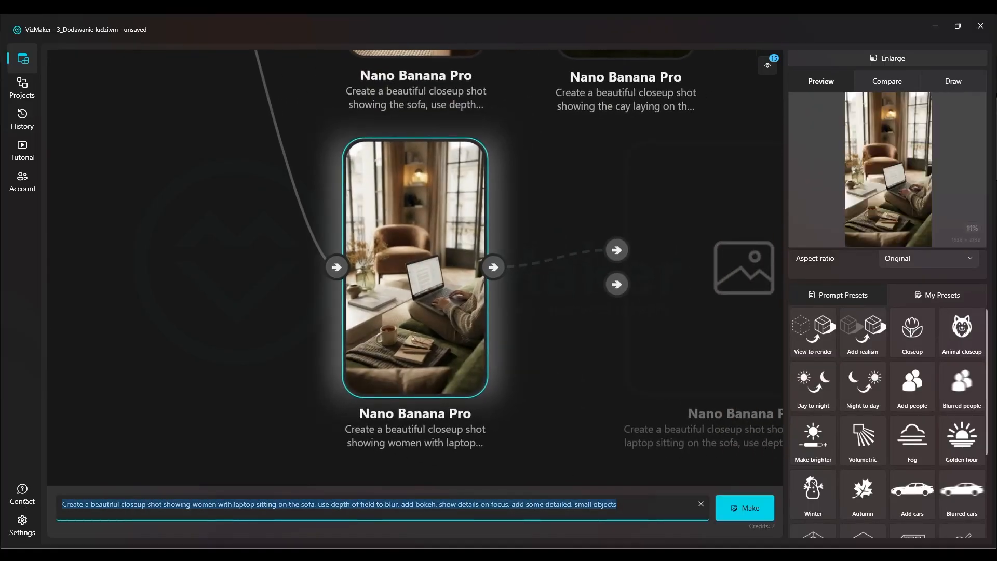
{"action": "scroll", "coordinate": [545, 353], "scroll_direction": "down", "scroll_amount": 5}
{"action": "left_click_drag", "start_coordinate": [144, 142], "coordinate": [382, 265]}
{"action": "scroll", "coordinate": [245, 157], "scroll_direction": "up", "scroll_amount": 5}
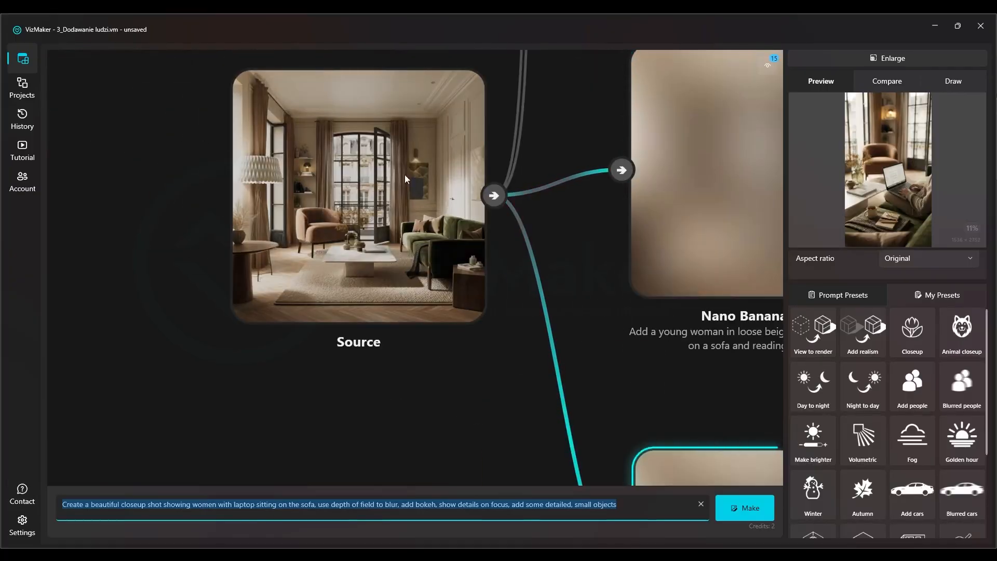
{"action": "left_click", "coordinate": [394, 145]}
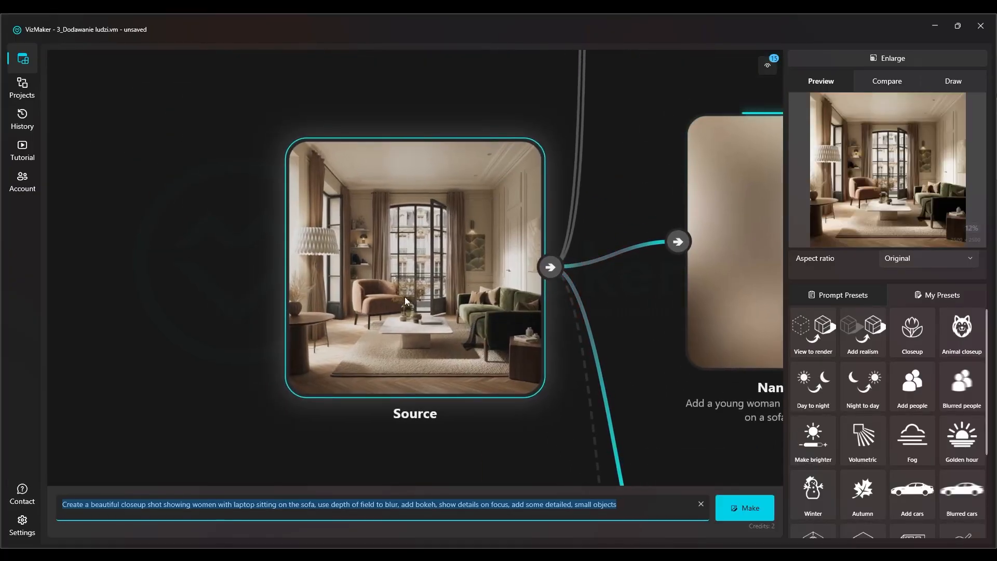
{"action": "left_click", "coordinate": [146, 499]}
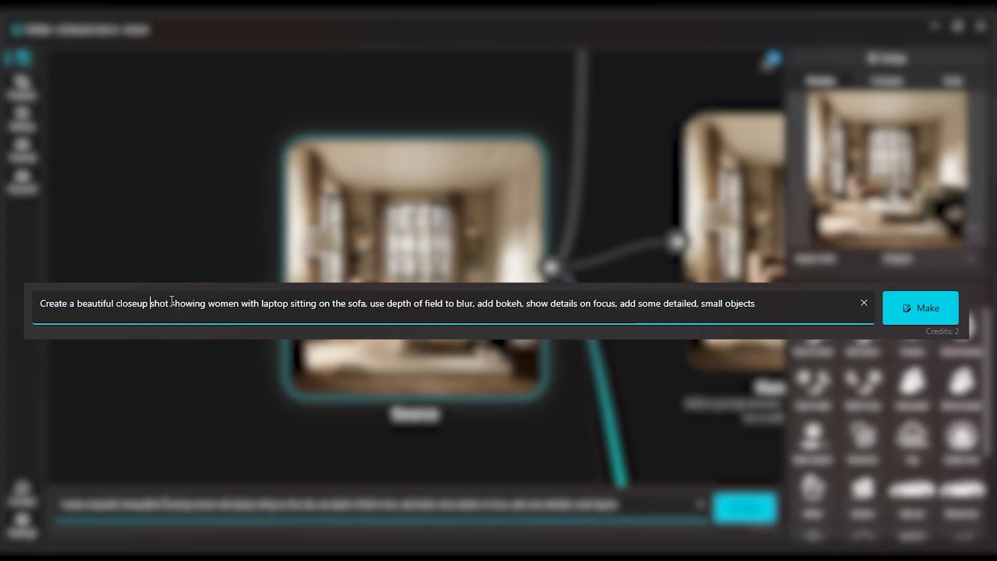
Review the prompt "Create a beautiful closeup shot showing women with laptop sitting on the sofa" and generate a variation of the source with it
{"action": "left_click_drag", "start_coordinate": [207, 303], "coordinate": [229, 303]}
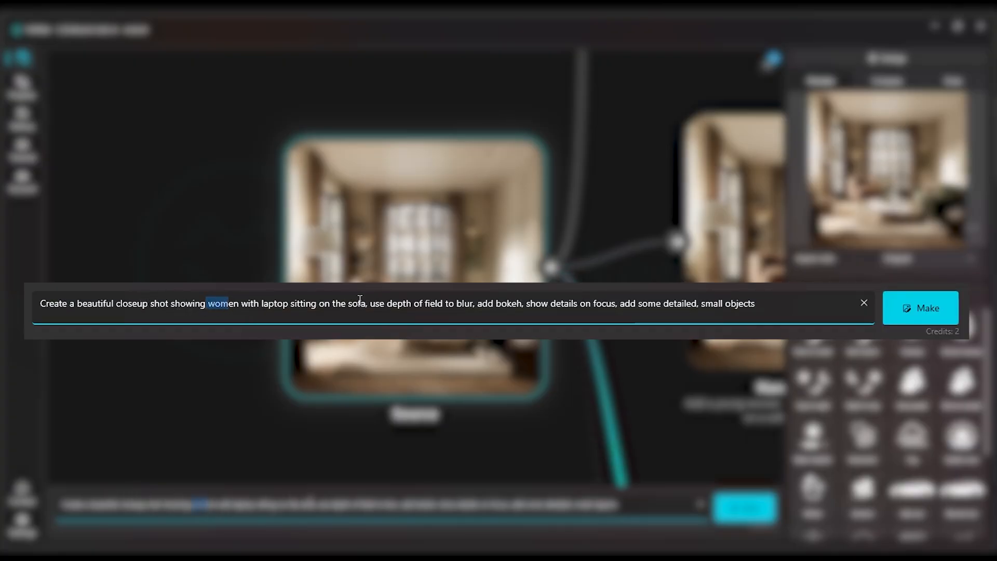
{"action": "left_click_drag", "start_coordinate": [375, 303], "coordinate": [425, 304]}
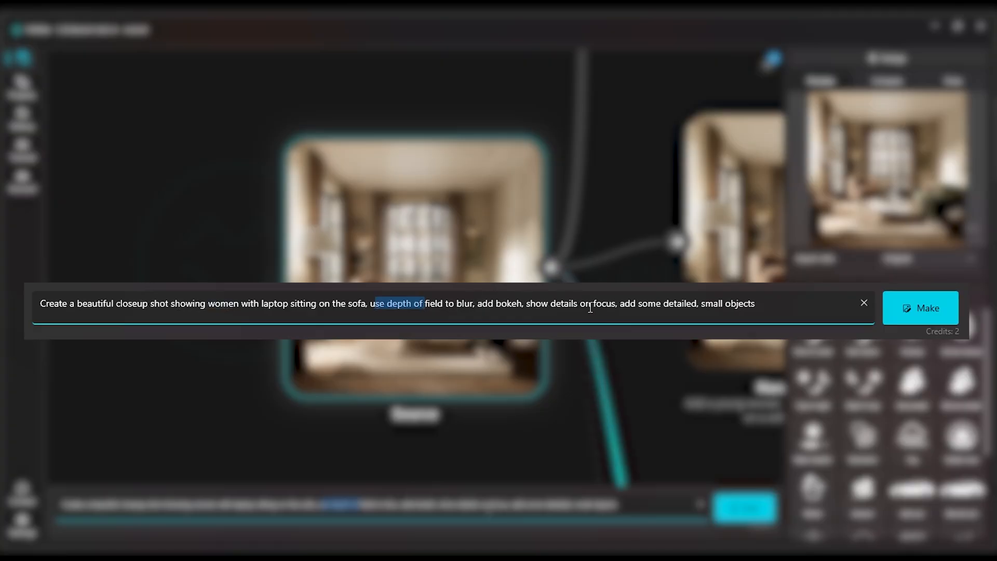
{"action": "left_click_drag", "start_coordinate": [620, 303], "coordinate": [768, 303]}
{"action": "left_click", "coordinate": [769, 304]}
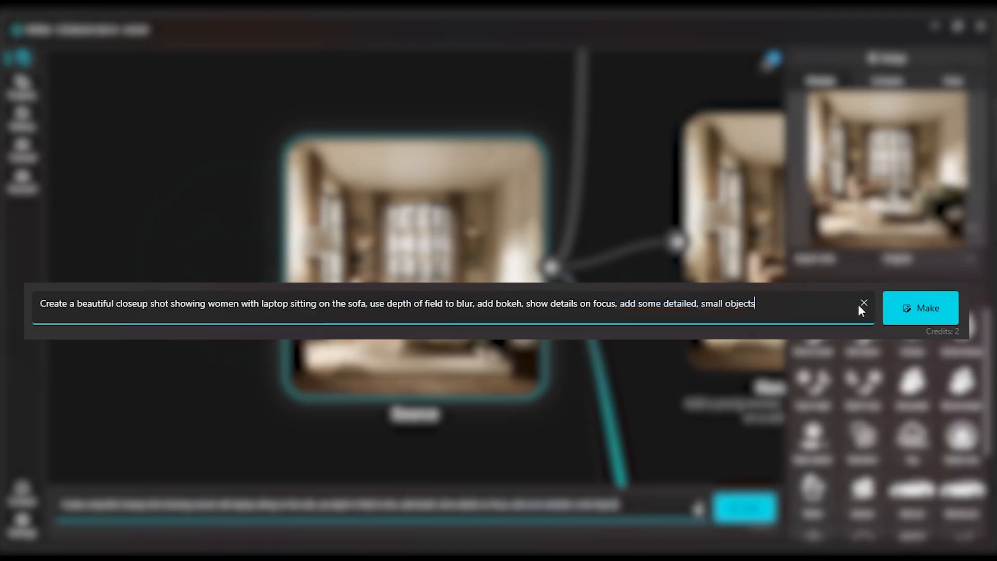
{"action": "scroll", "coordinate": [842, 412], "scroll_direction": "up", "scroll_amount": 4}
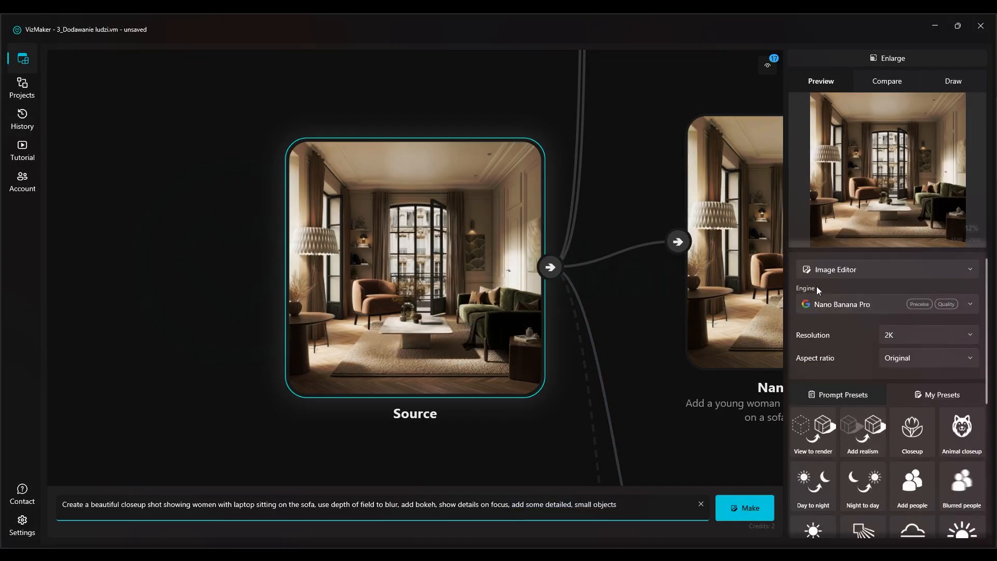
{"action": "left_click", "coordinate": [743, 509]}
Examine the new sofa closeup result for its furniture, added small objects and depth of field
{"action": "left_click_drag", "start_coordinate": [422, 297], "coordinate": [415, 287]}
{"action": "left_click_drag", "start_coordinate": [419, 181], "coordinate": [407, 297]}
{"action": "scroll", "coordinate": [400, 234], "scroll_direction": "up", "scroll_amount": 2}
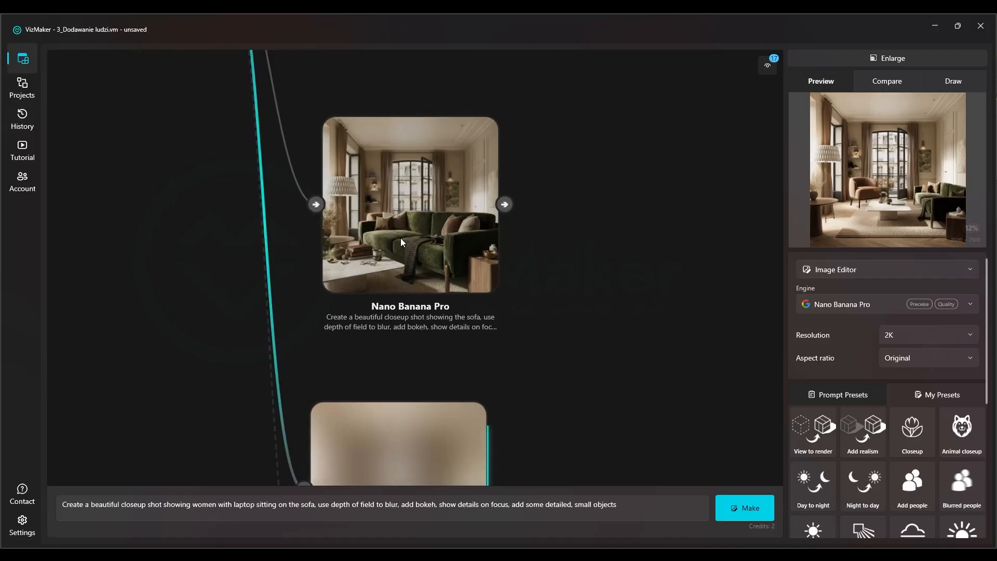
{"action": "left_click", "coordinate": [400, 241]}
{"action": "scroll", "coordinate": [438, 303], "scroll_direction": "up", "scroll_amount": 2}
{"action": "scroll", "coordinate": [429, 307], "scroll_direction": "up", "scroll_amount": 3}
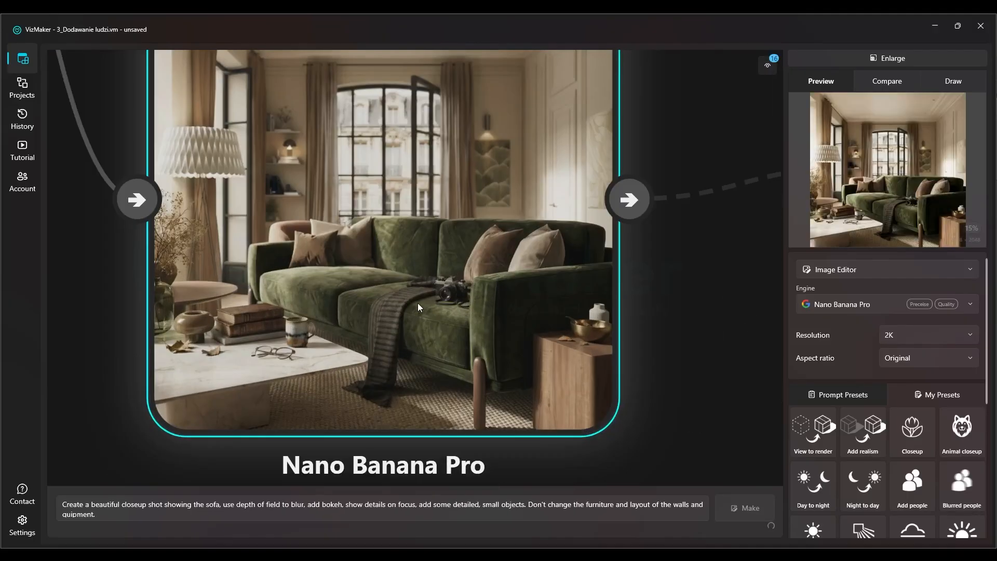
{"action": "scroll", "coordinate": [426, 310], "scroll_direction": "down", "scroll_amount": 3}
{"action": "scroll", "coordinate": [357, 244], "scroll_direction": "down", "scroll_amount": 1}
{"action": "left_click_drag", "start_coordinate": [369, 216], "coordinate": [368, 212]}
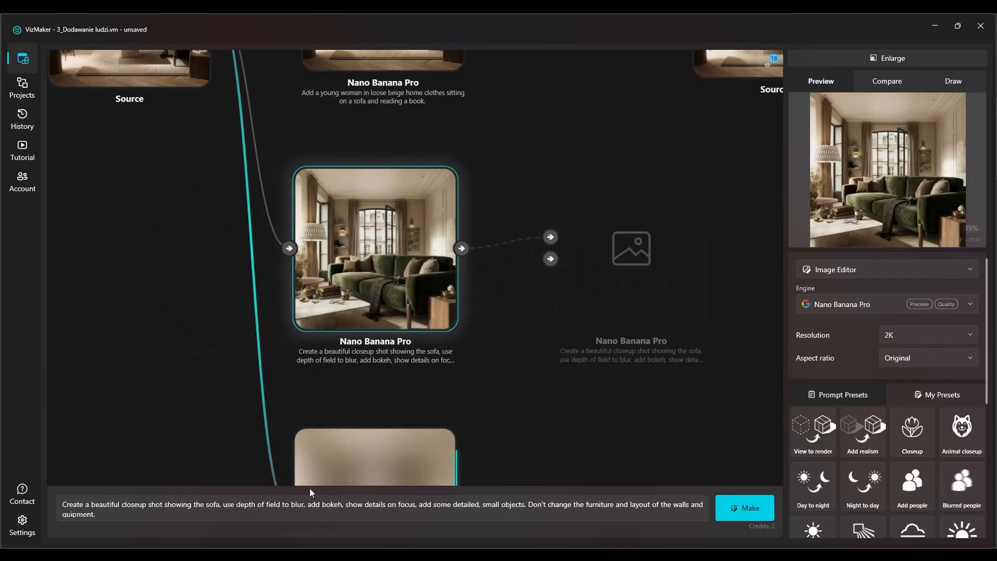
{"action": "scroll", "coordinate": [359, 260], "scroll_direction": "up", "scroll_amount": 3}
{"action": "scroll", "coordinate": [358, 266], "scroll_direction": "down", "scroll_amount": 1}
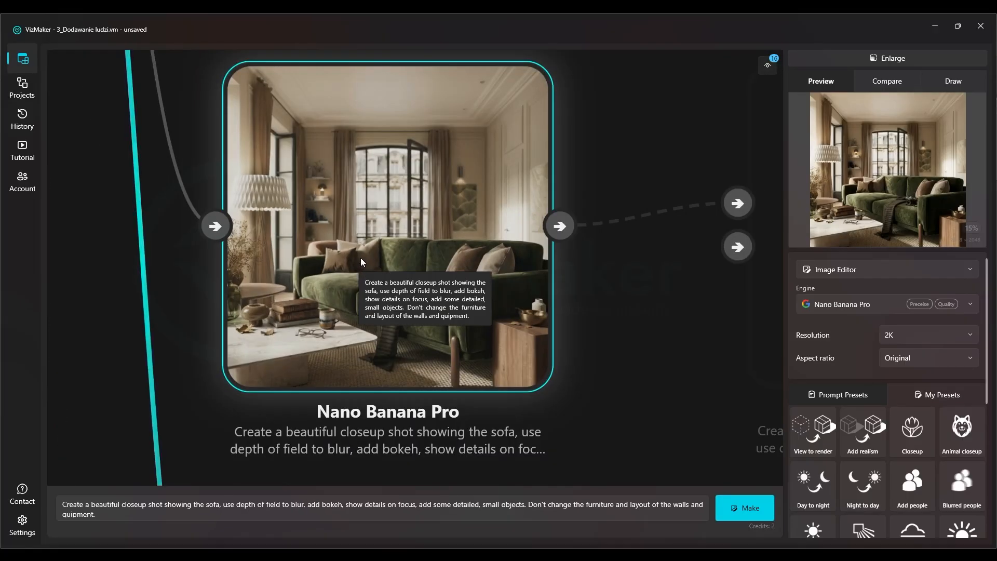
{"action": "scroll", "coordinate": [383, 260], "scroll_direction": "down", "scroll_amount": 2}
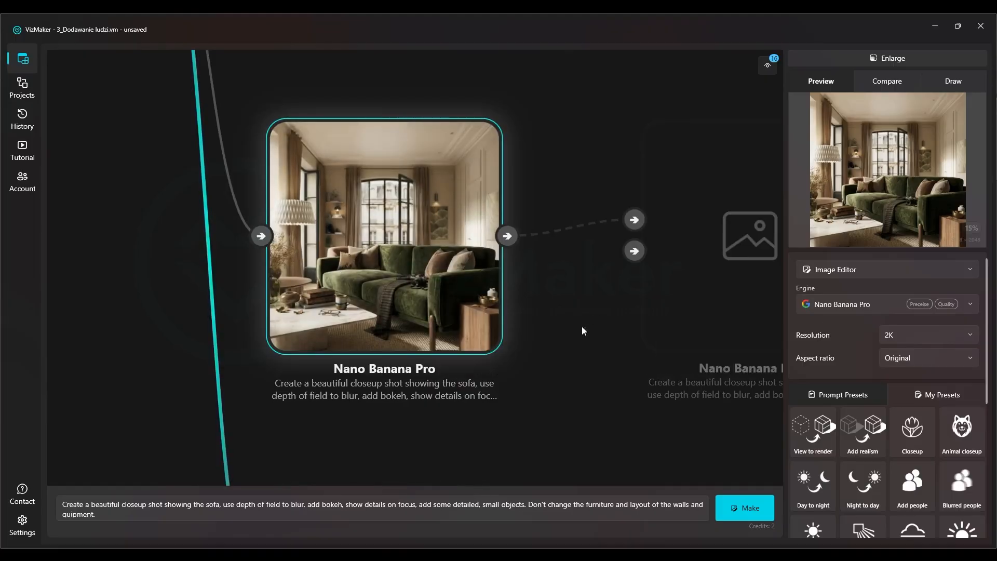
{"action": "scroll", "coordinate": [443, 316], "scroll_direction": "down", "scroll_amount": 2}
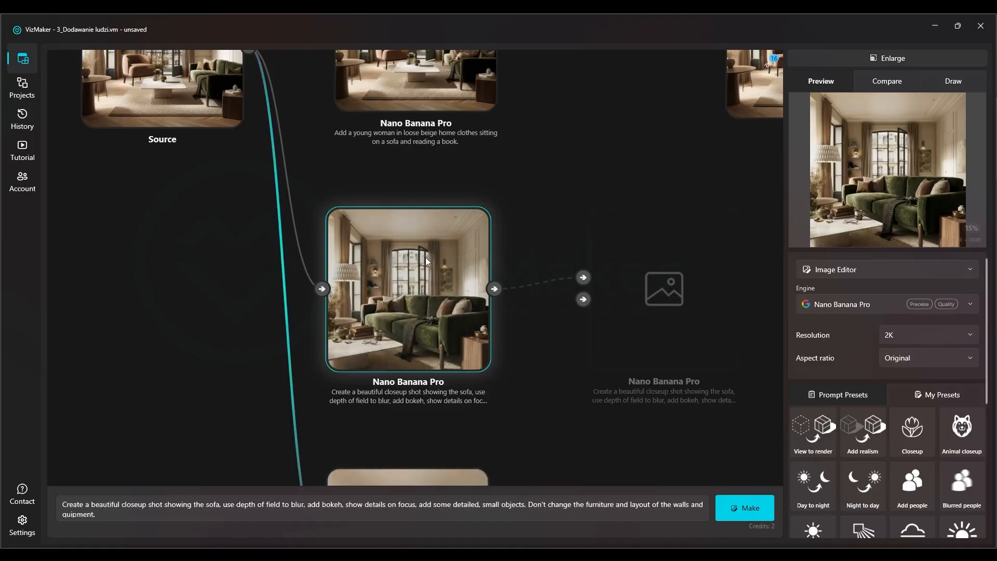
Set the new and the earlier results of the woman reading on the sofa as the two images to compare
{"action": "left_click_drag", "start_coordinate": [496, 174], "coordinate": [458, 341]}
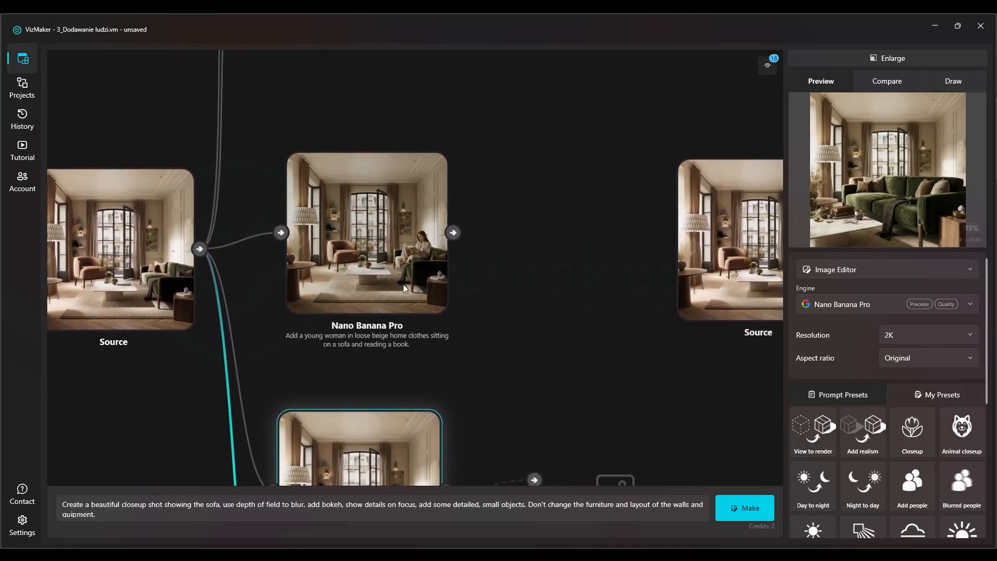
{"action": "scroll", "coordinate": [398, 237], "scroll_direction": "up", "scroll_amount": 3}
{"action": "scroll", "coordinate": [241, 226], "scroll_direction": "down", "scroll_amount": 5}
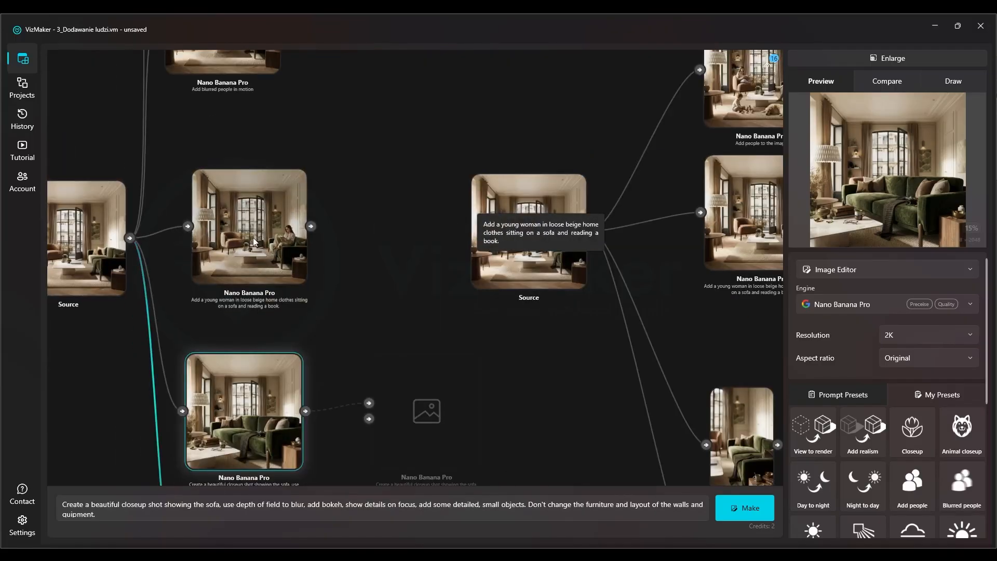
{"action": "scroll", "coordinate": [272, 233], "scroll_direction": "up", "scroll_amount": 2}
{"action": "right_click", "coordinate": [271, 234]}
{"action": "left_click", "coordinate": [251, 236]}
{"action": "scroll", "coordinate": [251, 236], "scroll_direction": "down", "scroll_amount": 6}
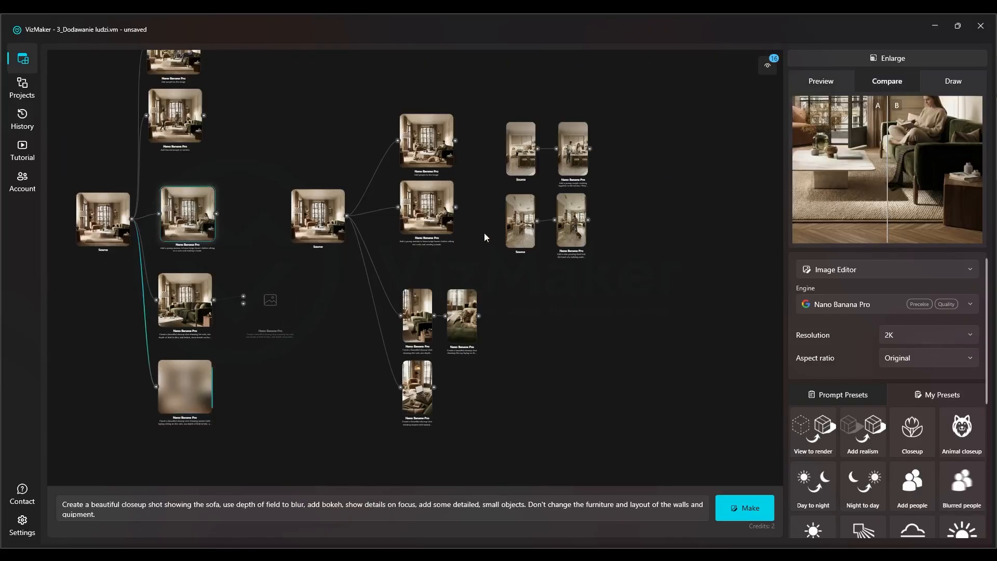
{"action": "right_click", "coordinate": [431, 218]}
{"action": "left_click", "coordinate": [452, 244]}
Compare the two reading-woman images in the enlarged view with the divider, and return to the canvas
{"action": "left_click", "coordinate": [888, 58]}
{"action": "scroll", "coordinate": [383, 256], "scroll_direction": "down", "scroll_amount": 2}
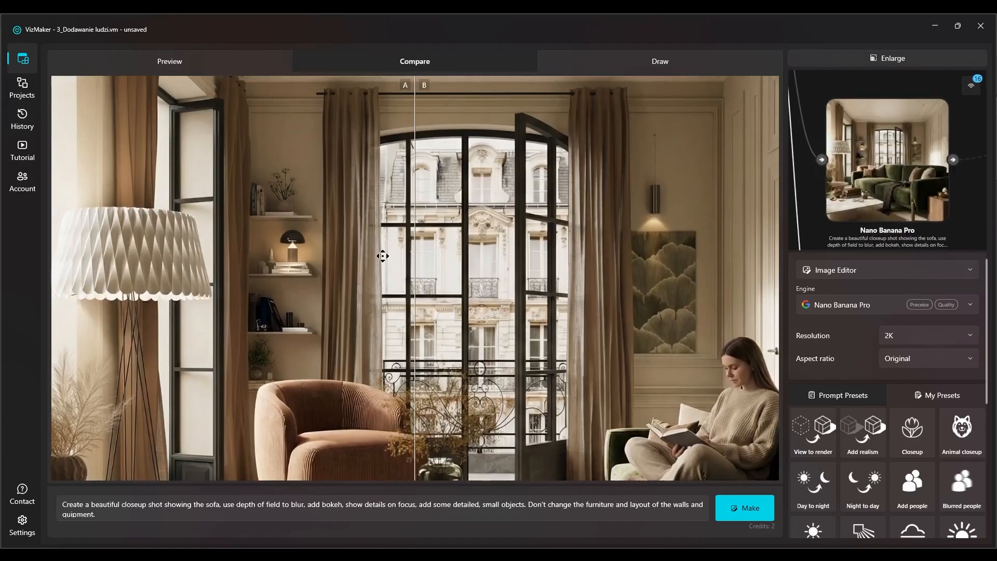
{"action": "left_click_drag", "start_coordinate": [419, 283], "coordinate": [629, 352]}
{"action": "left_click_drag", "start_coordinate": [765, 355], "coordinate": [670, 377]}
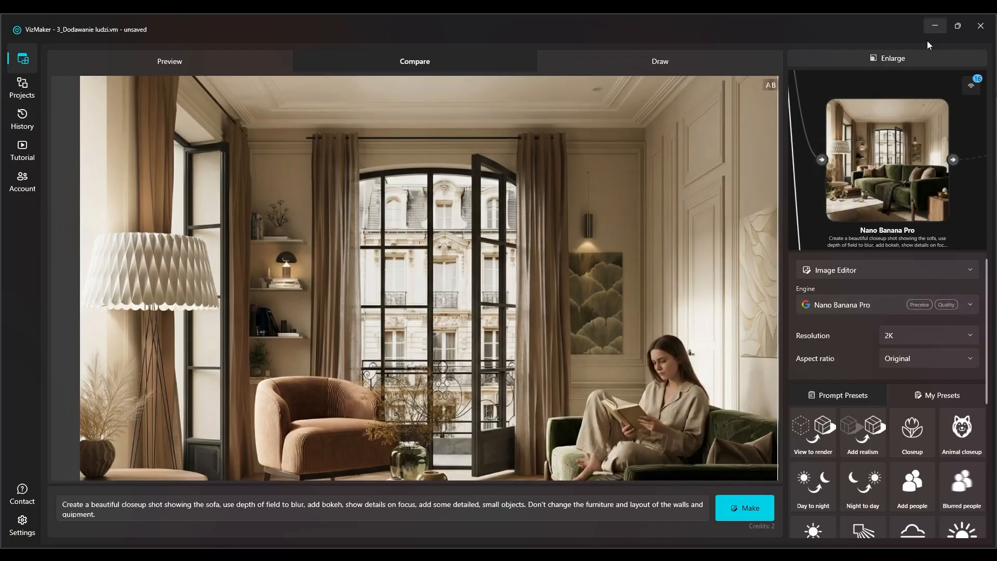
{"action": "left_click", "coordinate": [899, 58]}
Look closely at the "Add blurred people in motion" result on the canvas
{"action": "left_click_drag", "start_coordinate": [490, 343], "coordinate": [473, 412]}
{"action": "left_click_drag", "start_coordinate": [386, 90], "coordinate": [382, 249]}
{"action": "scroll", "coordinate": [361, 256], "scroll_direction": "up", "scroll_amount": 4}
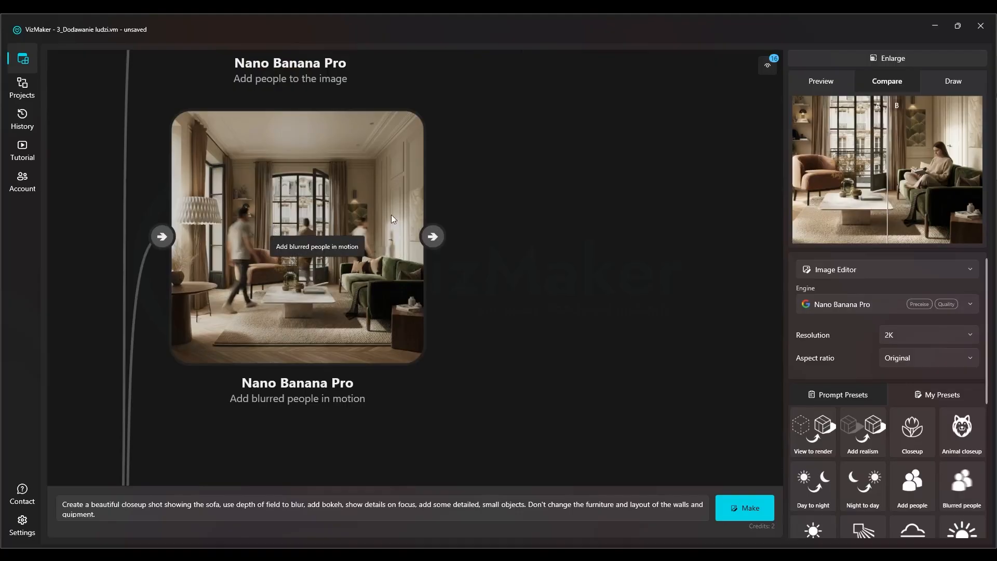
{"action": "left_click_drag", "start_coordinate": [563, 208], "coordinate": [600, 266]}
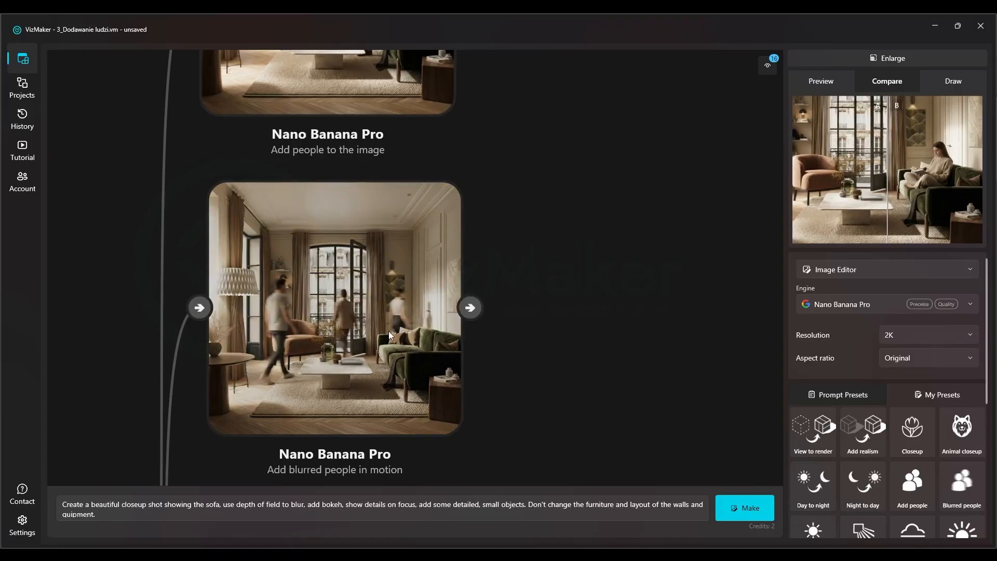
{"action": "left_click_drag", "start_coordinate": [554, 90], "coordinate": [562, 107]}
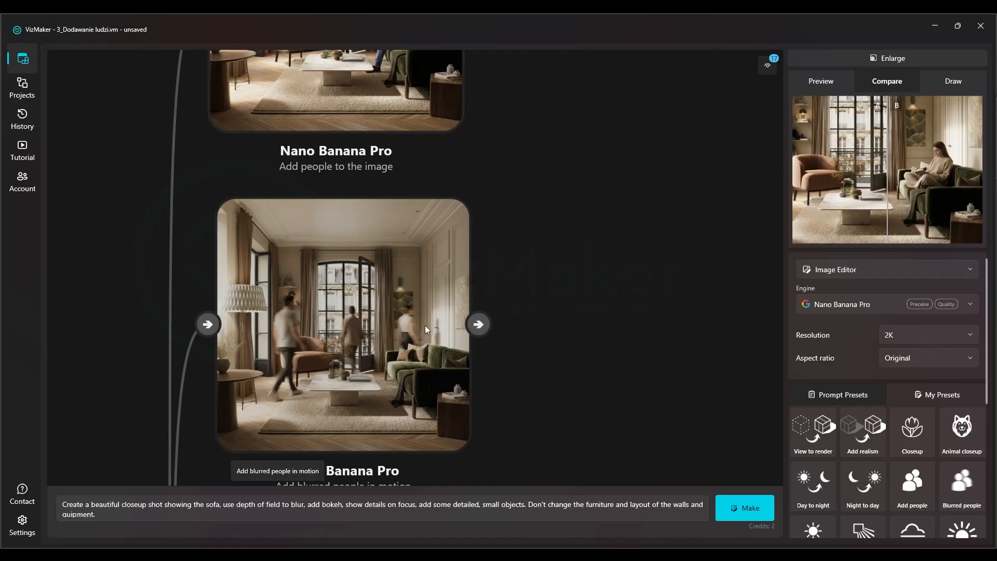
Inspect the "Add people to the image" result in the enlarged preview, and return to the canvas
{"action": "left_click_drag", "start_coordinate": [426, 185], "coordinate": [457, 388]}
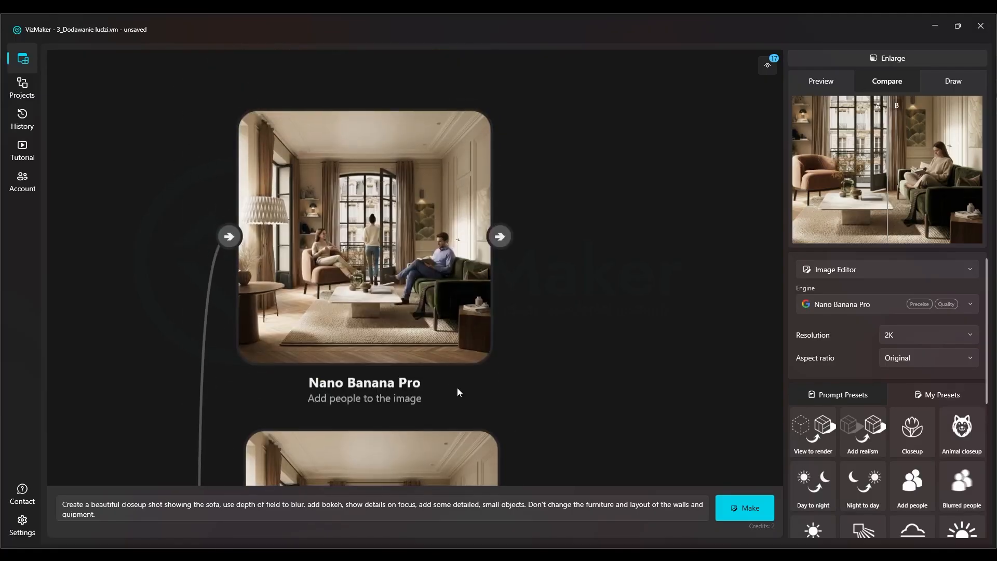
{"action": "left_click", "coordinate": [479, 285]}
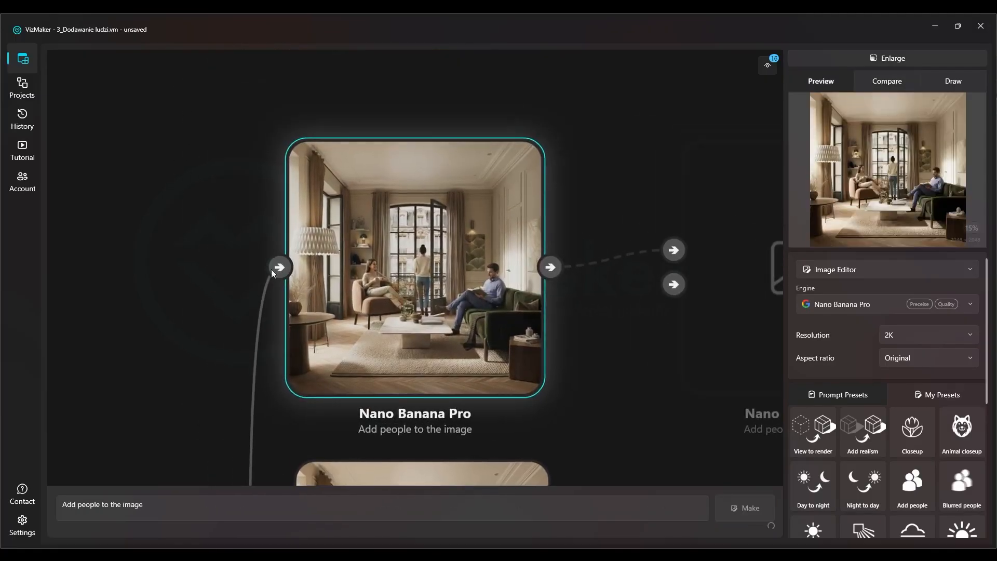
{"action": "scroll", "coordinate": [358, 302], "scroll_direction": "up", "scroll_amount": 4}
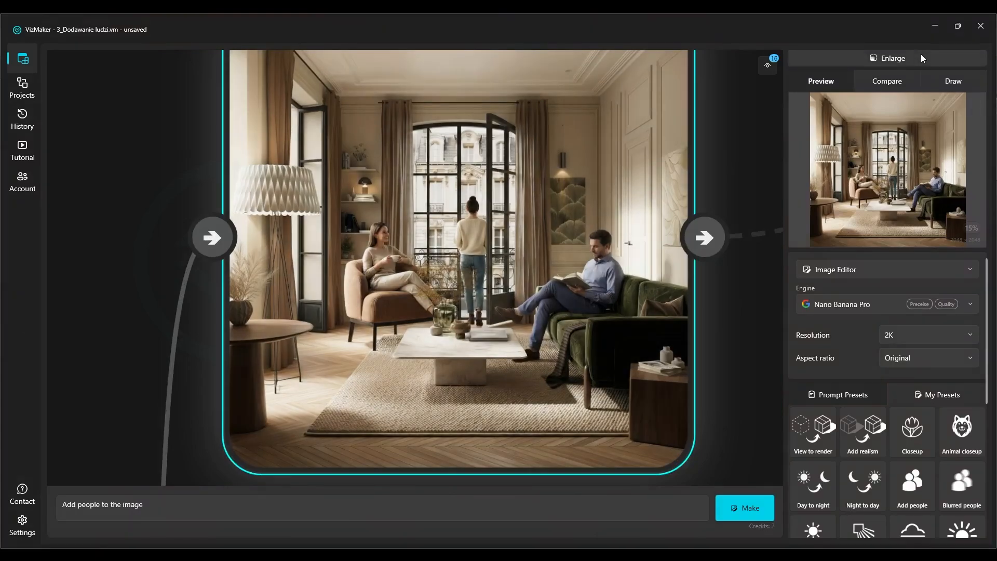
{"action": "left_click", "coordinate": [921, 55]}
{"action": "scroll", "coordinate": [538, 321], "scroll_direction": "up", "scroll_amount": 5}
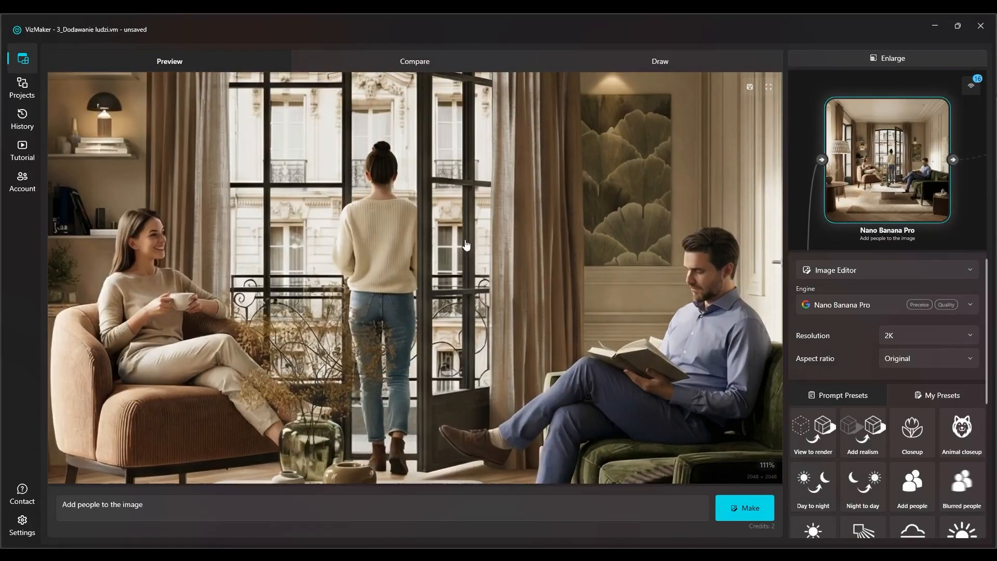
{"action": "scroll", "coordinate": [426, 263], "scroll_direction": "down", "scroll_amount": 6}
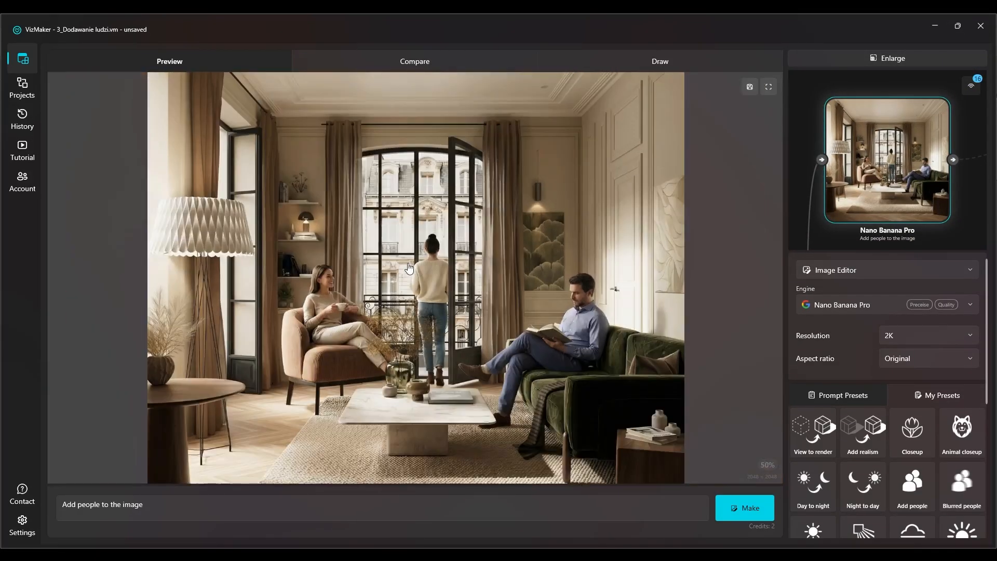
{"action": "left_click", "coordinate": [837, 58]}
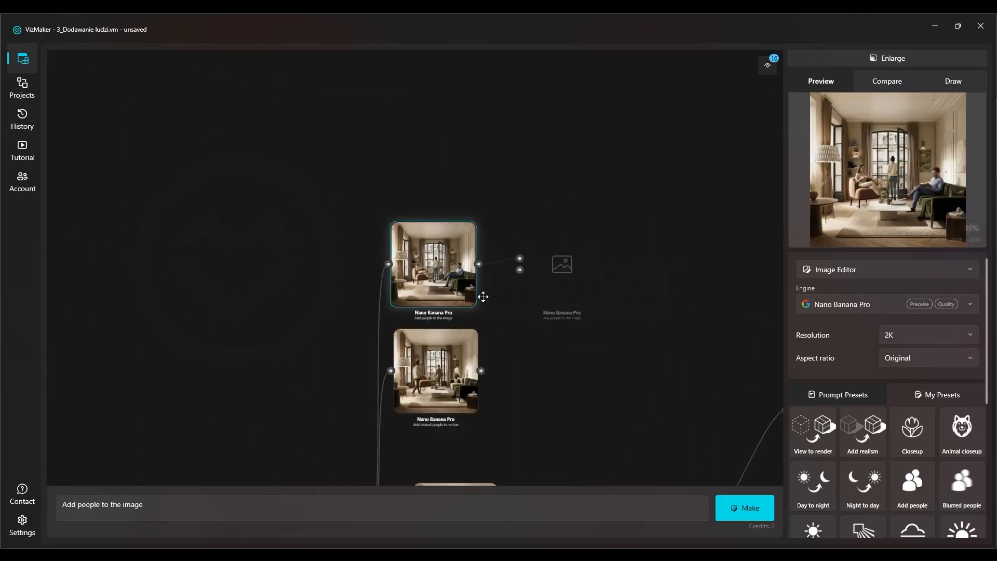
Generate a dog closeup from the new laptop closeup using the Animal closeup preset, and place the new result lower on the canvas, closer to its parent
{"action": "scroll", "coordinate": [426, 203], "scroll_direction": "up", "scroll_amount": 5}
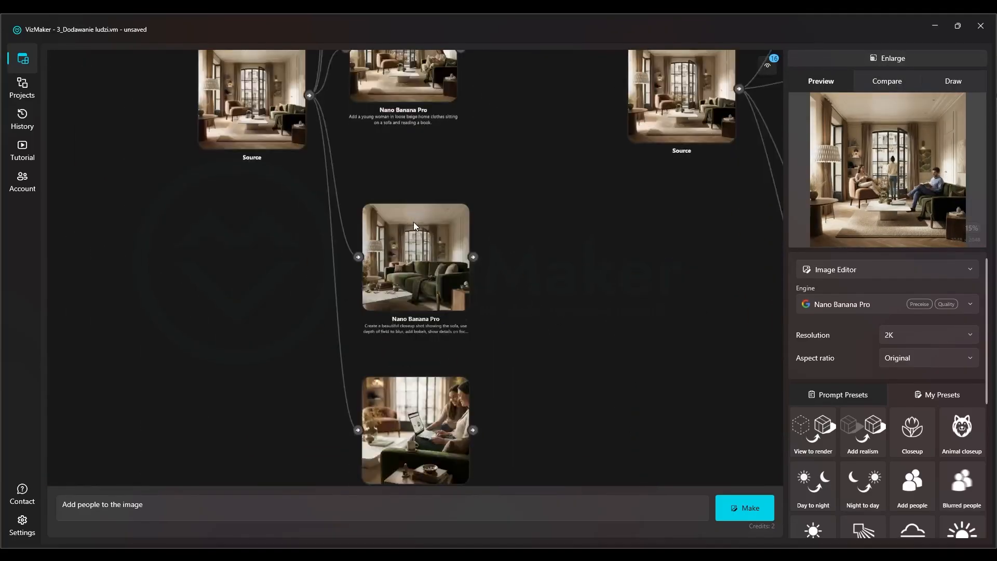
{"action": "left_click_drag", "start_coordinate": [401, 223], "coordinate": [396, 204]}
{"action": "left_click_drag", "start_coordinate": [414, 241], "coordinate": [397, 62]}
{"action": "left_click", "coordinate": [400, 332]}
{"action": "left_click_drag", "start_coordinate": [402, 249], "coordinate": [385, 223]}
{"action": "scroll", "coordinate": [385, 223], "scroll_direction": "down", "scroll_amount": 3}
{"action": "left_click_drag", "start_coordinate": [447, 160], "coordinate": [445, 178]}
{"action": "left_click", "coordinate": [970, 431]}
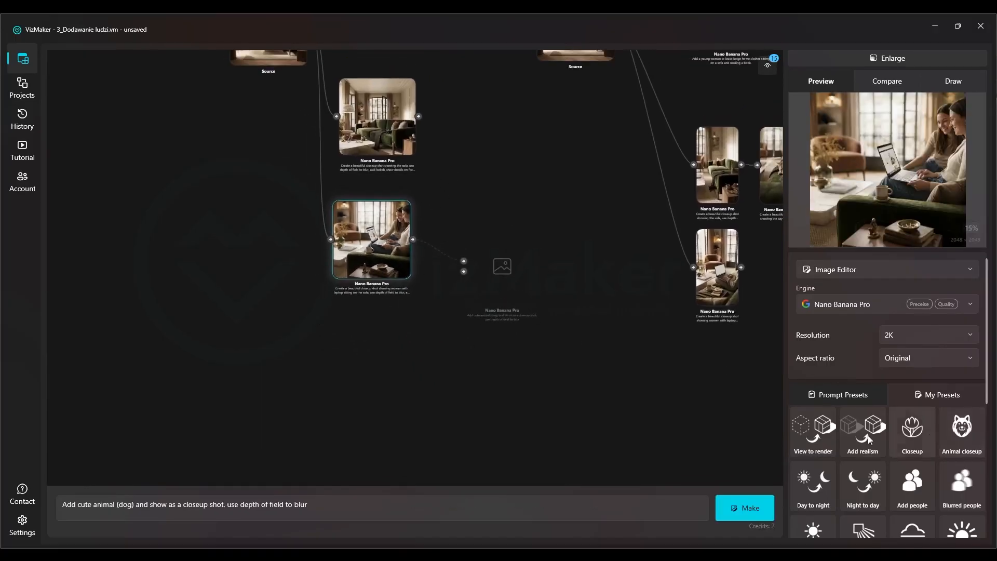
{"action": "left_click", "coordinate": [737, 507]}
{"action": "left_click_drag", "start_coordinate": [421, 297], "coordinate": [345, 392]}
Move the whole new variation tree slightly left on the canvas, away from the existing tree, and look over the existing results
{"action": "scroll", "coordinate": [343, 298], "scroll_direction": "down", "scroll_amount": 5}
{"action": "left_click_drag", "start_coordinate": [570, 242], "coordinate": [473, 289]}
{"action": "left_click_drag", "start_coordinate": [113, 252], "coordinate": [294, 286]}
{"action": "scroll", "coordinate": [328, 285], "scroll_direction": "down", "scroll_amount": 3}
{"action": "left_click_drag", "start_coordinate": [401, 77], "coordinate": [243, 423]}
{"action": "left_click_drag", "start_coordinate": [275, 227], "coordinate": [246, 226]}
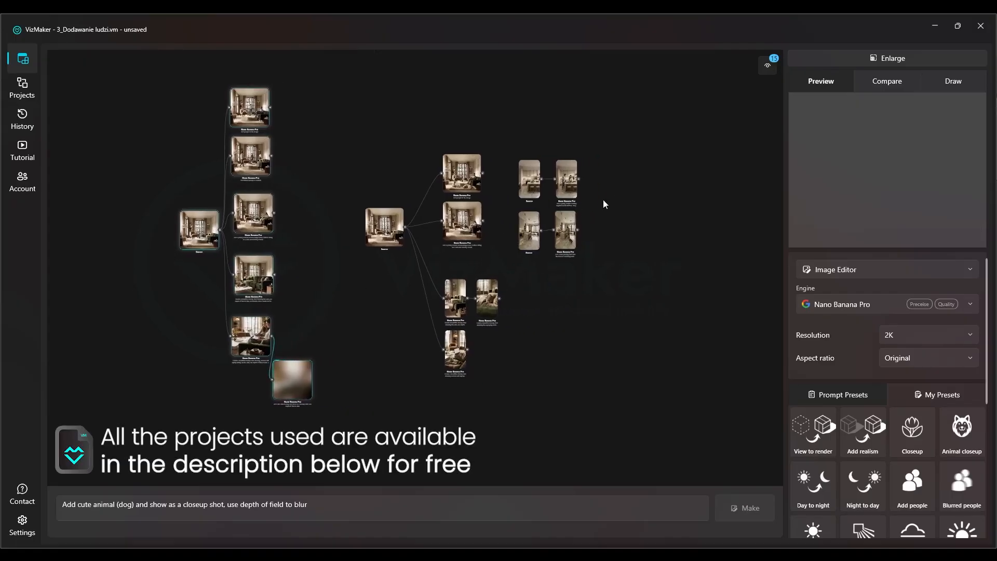
{"action": "scroll", "coordinate": [604, 198], "scroll_direction": "up", "scroll_amount": 5}
{"action": "scroll", "coordinate": [541, 187], "scroll_direction": "down", "scroll_amount": 3}
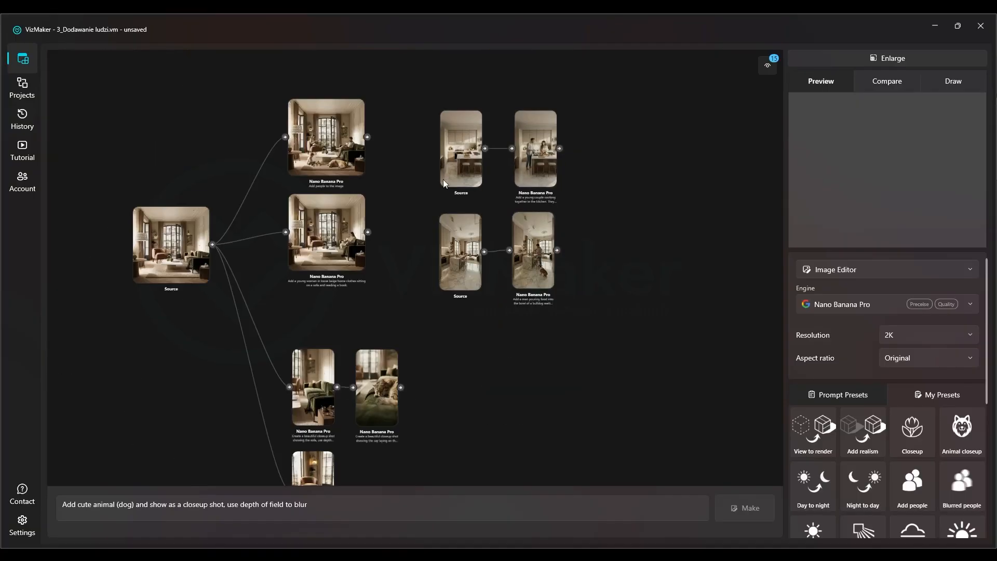
Look closely at the existing kitchen results: the young couple cooking and the man feeding a bulldog
{"action": "left_click_drag", "start_coordinate": [252, 193], "coordinate": [653, 203]}
{"action": "left_click_drag", "start_coordinate": [543, 210], "coordinate": [125, 255]}
{"action": "scroll", "coordinate": [513, 204], "scroll_direction": "up", "scroll_amount": 5}
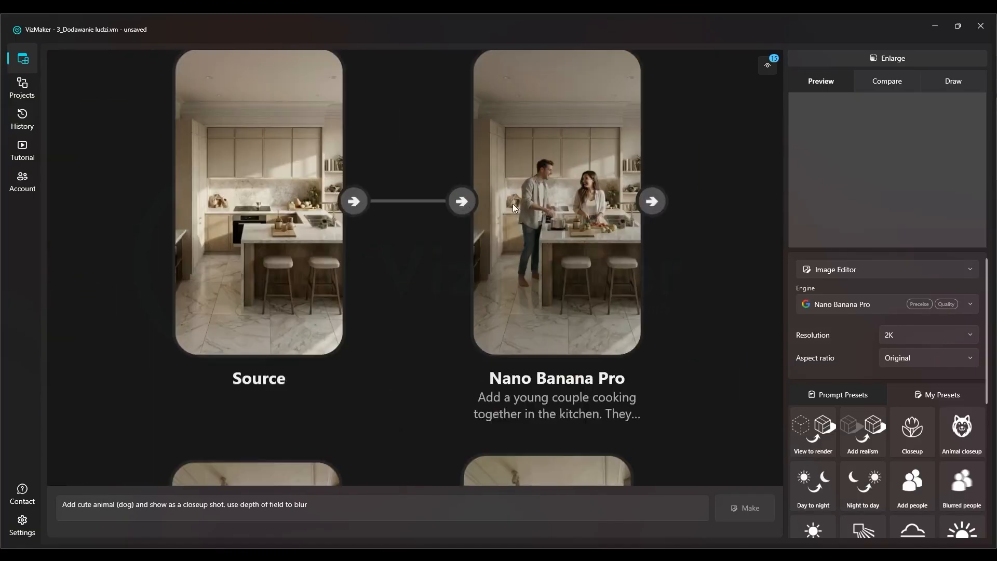
{"action": "left_click_drag", "start_coordinate": [461, 234], "coordinate": [428, 3]}
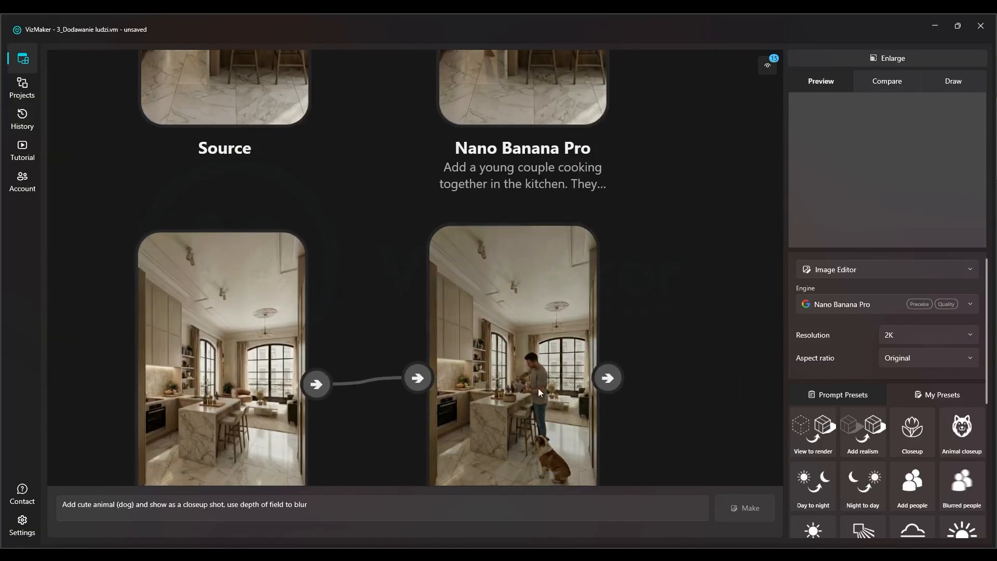
{"action": "left_click_drag", "start_coordinate": [538, 388], "coordinate": [540, 292]}
{"action": "scroll", "coordinate": [529, 287], "scroll_direction": "down", "scroll_amount": 5}
Load only the front-view kitchen image from the Mni_Course_Interior folder onto the canvas, without the rest of its workflow
{"action": "left_click_drag", "start_coordinate": [267, 256], "coordinate": [603, 241]}
{"action": "left_click_drag", "start_coordinate": [179, 255], "coordinate": [614, 240]}
{"action": "right_click", "coordinate": [305, 237]}
{"action": "left_click", "coordinate": [326, 239]}
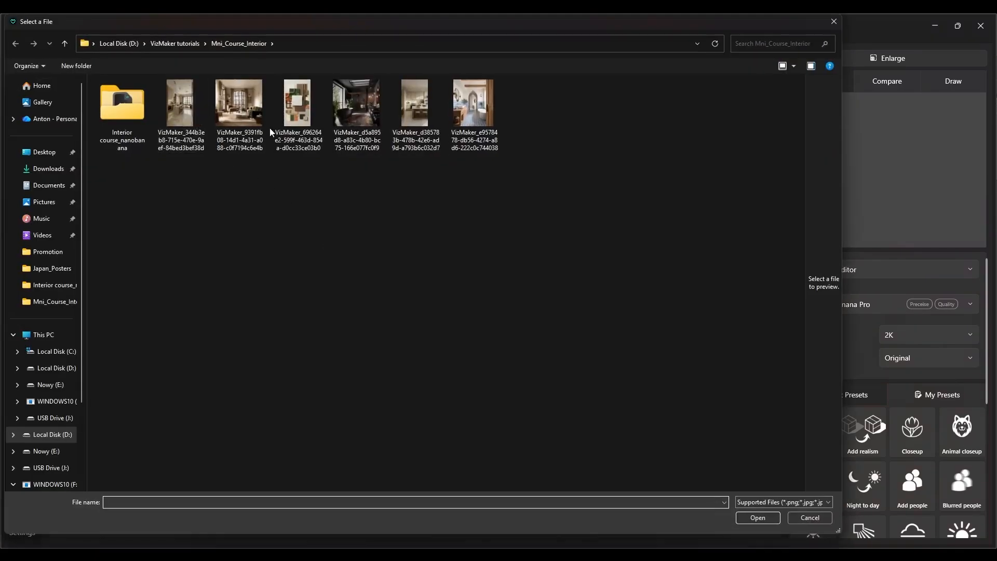
{"action": "left_click", "coordinate": [428, 120]}
{"action": "double_click", "coordinate": [416, 108]}
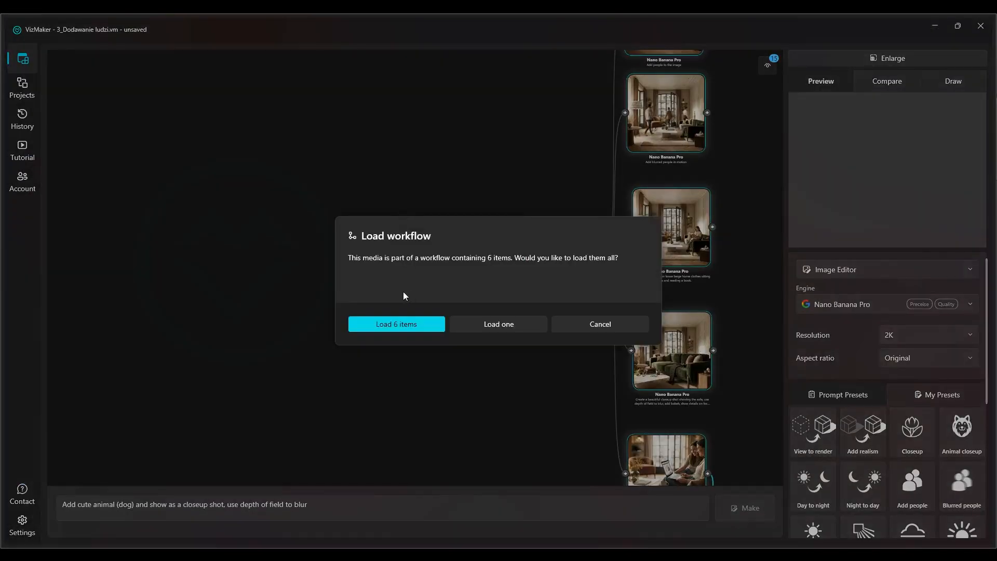
{"action": "left_click", "coordinate": [507, 324]}
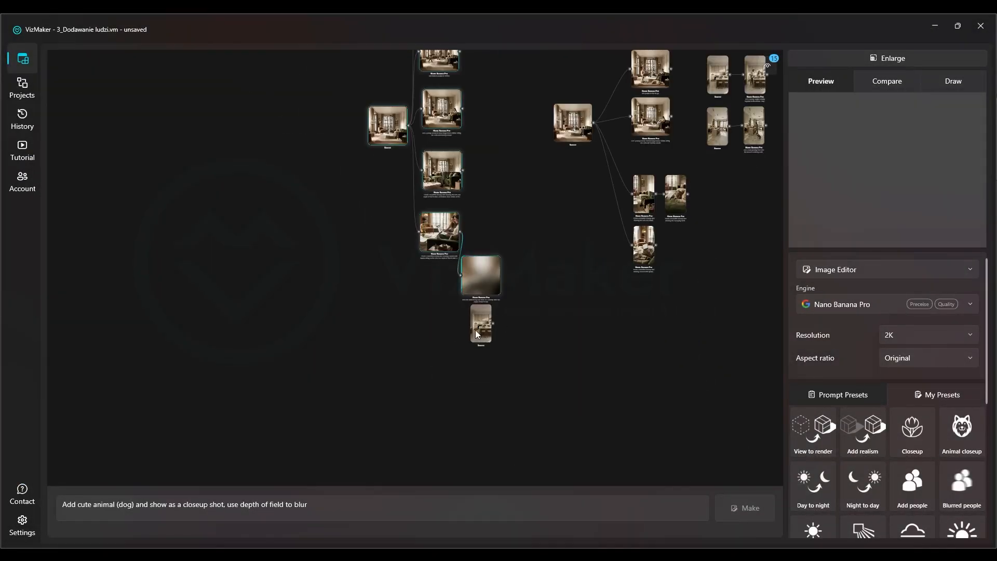
Take over the prompt of the existing young-couple kitchen result, and select the newly loaded kitchen source as the input image
{"action": "left_click_drag", "start_coordinate": [410, 112], "coordinate": [220, 186]}
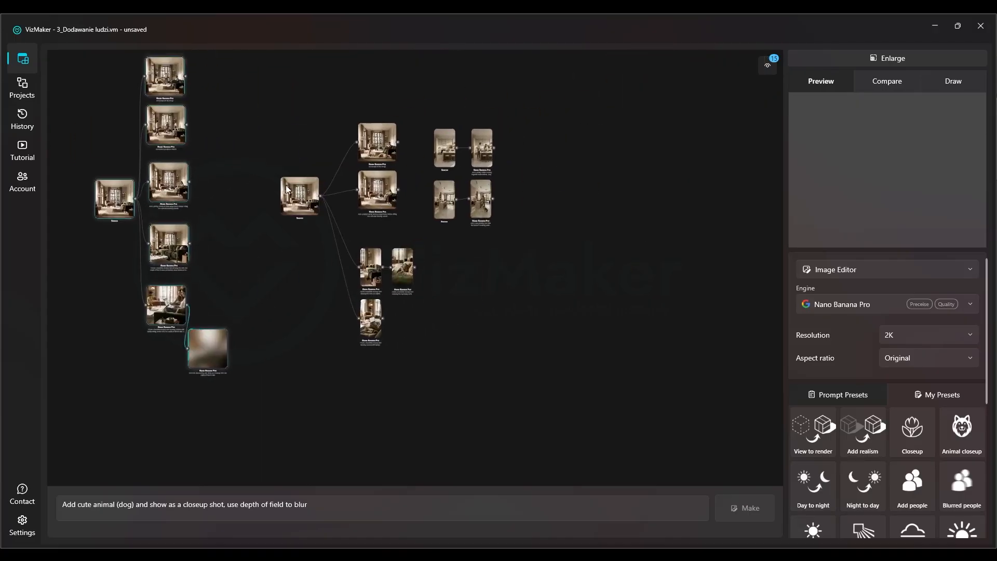
{"action": "scroll", "coordinate": [456, 160], "scroll_direction": "up", "scroll_amount": 8}
{"action": "left_click", "coordinate": [443, 156]}
{"action": "left_click", "coordinate": [560, 230]}
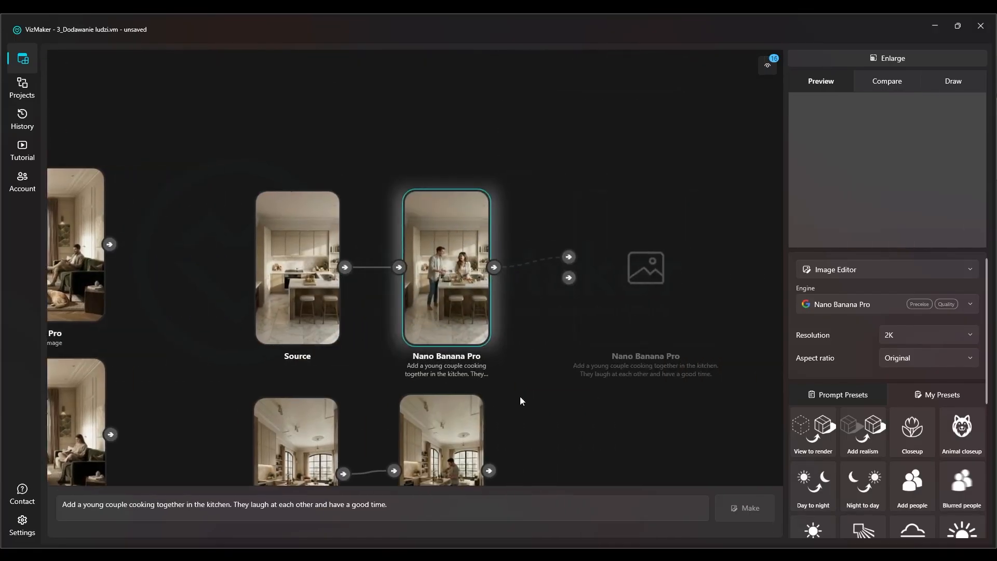
{"action": "scroll", "coordinate": [648, 224], "scroll_direction": "down", "scroll_amount": 8}
{"action": "scroll", "coordinate": [173, 238], "scroll_direction": "up", "scroll_amount": 6}
{"action": "left_click_drag", "start_coordinate": [173, 238], "coordinate": [462, 250]}
{"action": "left_click", "coordinate": [300, 267]}
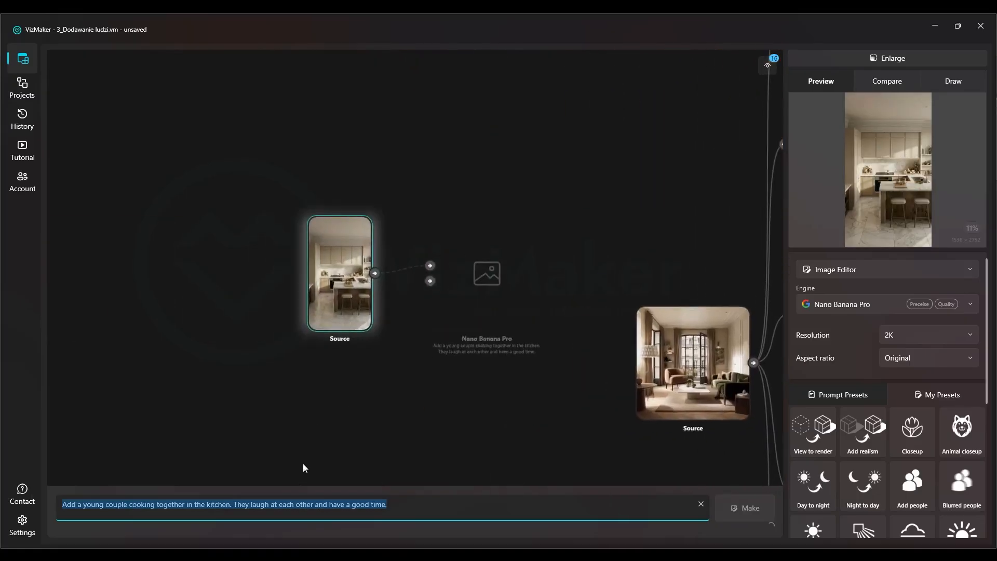
Insert "Neutral color clothes." after the first sentence of the young-couple cooking prompt
{"action": "left_click", "coordinate": [423, 495]}
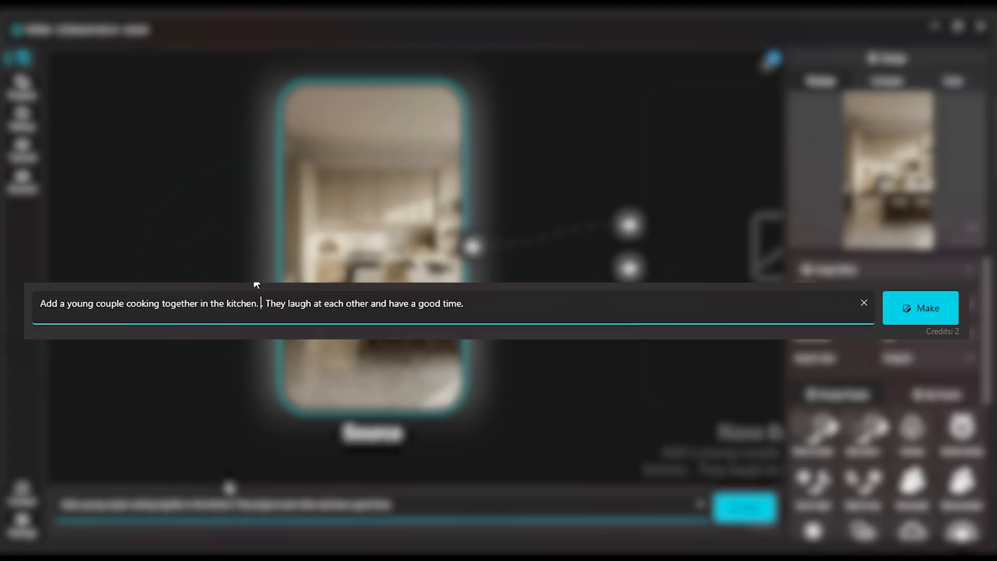
{"action": "type", "text": "Nautral colo"}
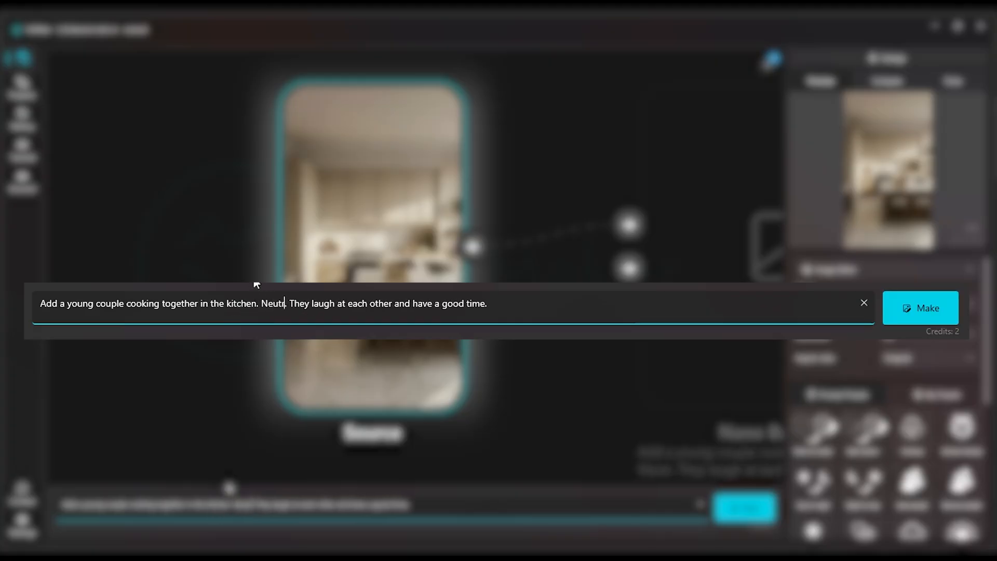
{"action": "type", "text": "r cloth"}
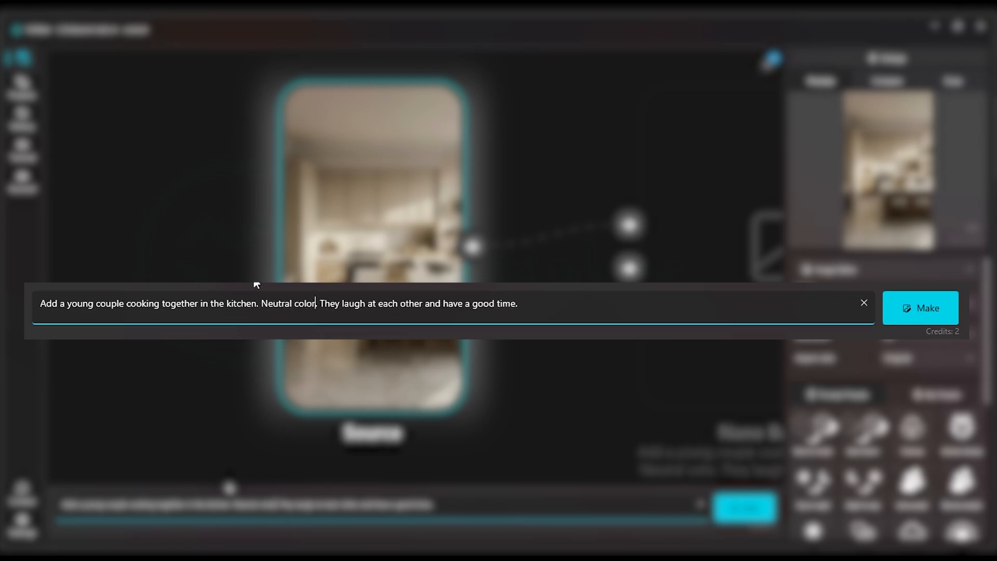
{"action": "type", "text": "es"}
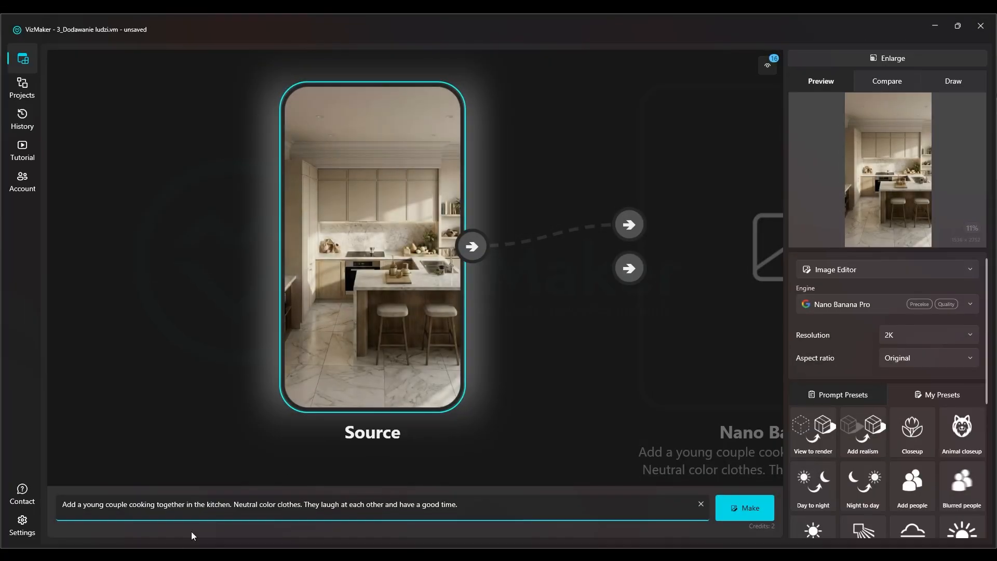
{"action": "left_click_drag", "start_coordinate": [186, 504], "coordinate": [458, 504]}
{"action": "left_click", "coordinate": [458, 504]}
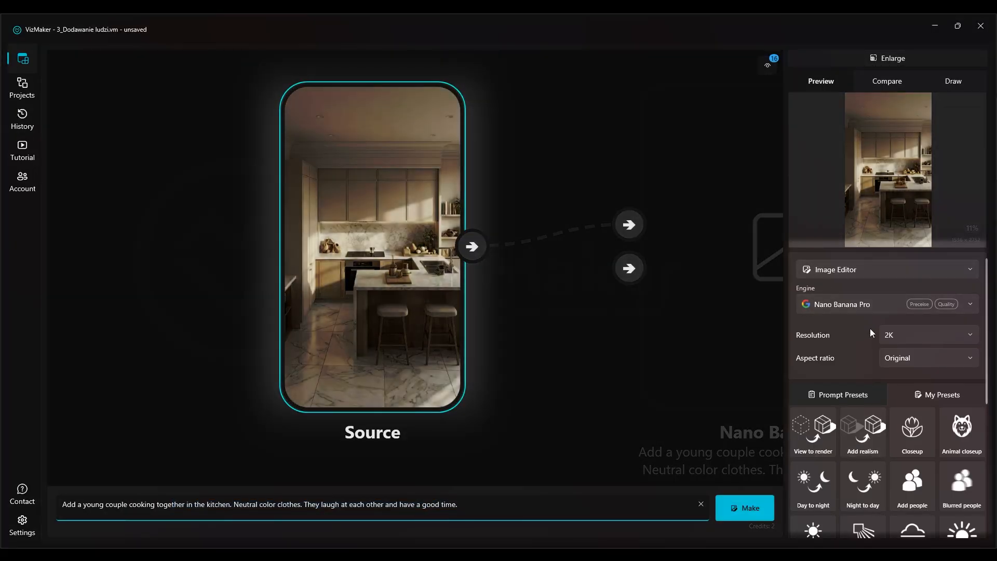
Generate the young-couple variation of the kitchen with Nano Banana Pro at 2K, and check the available engines
{"action": "left_click", "coordinate": [755, 508]}
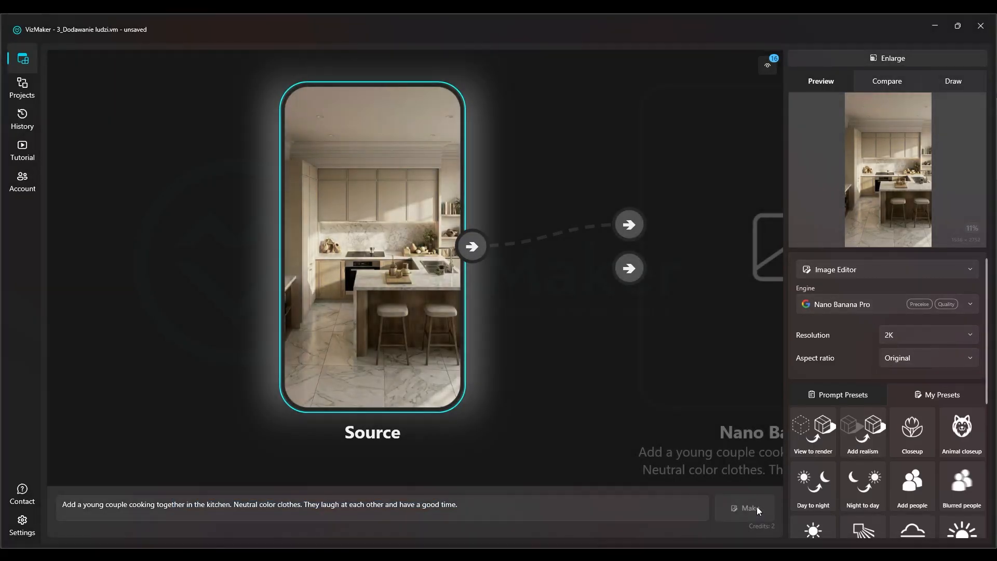
{"action": "left_click", "coordinate": [849, 304]}
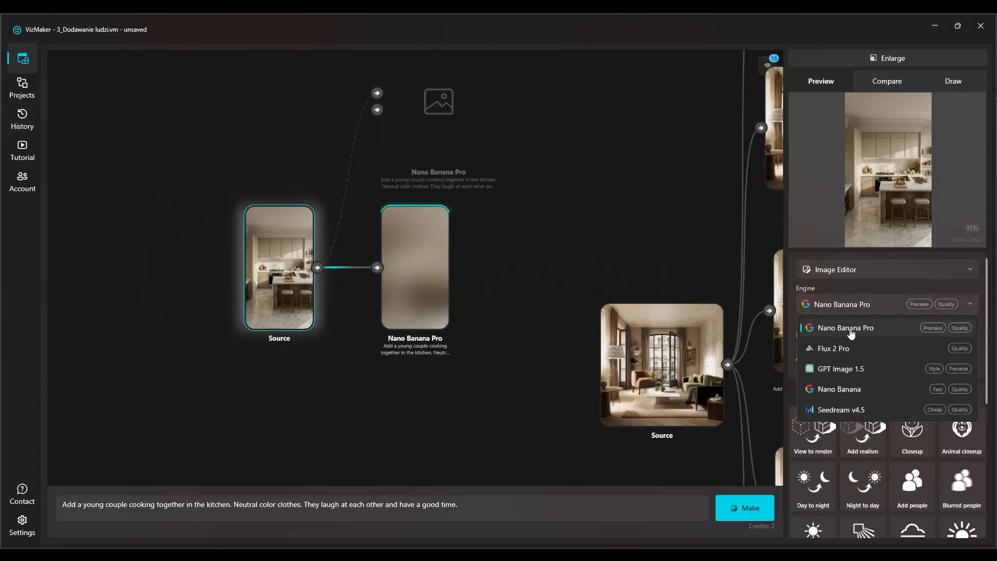
{"action": "left_click", "coordinate": [853, 304]}
Select the existing result of the man feeding a bulldog, and highlight its full prompt for reuse
{"action": "scroll", "coordinate": [418, 239], "scroll_direction": "down", "scroll_amount": 2}
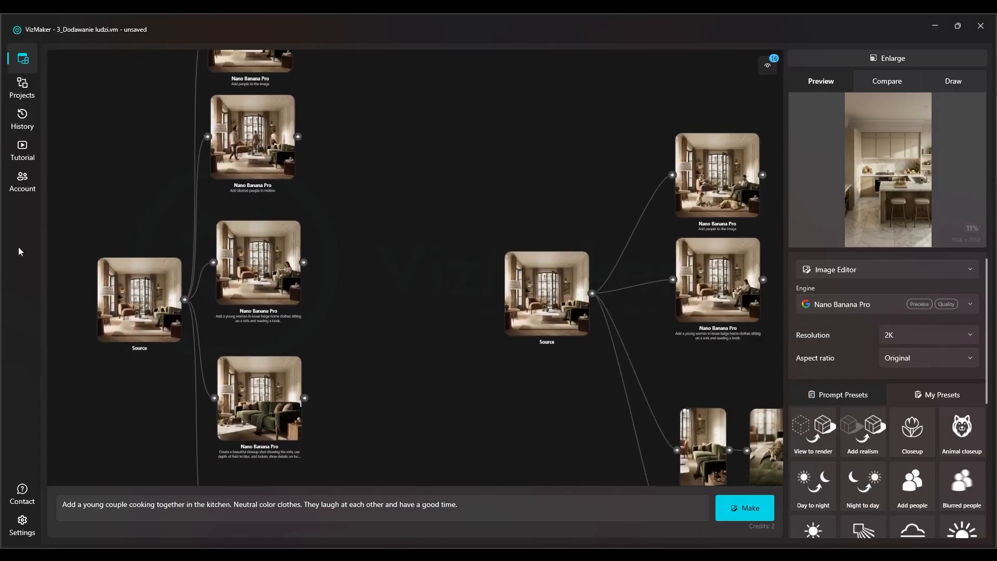
{"action": "left_click_drag", "start_coordinate": [487, 303], "coordinate": [98, 239]}
{"action": "scroll", "coordinate": [541, 241], "scroll_direction": "up", "scroll_amount": 5}
{"action": "left_click_drag", "start_coordinate": [588, 253], "coordinate": [525, 261]}
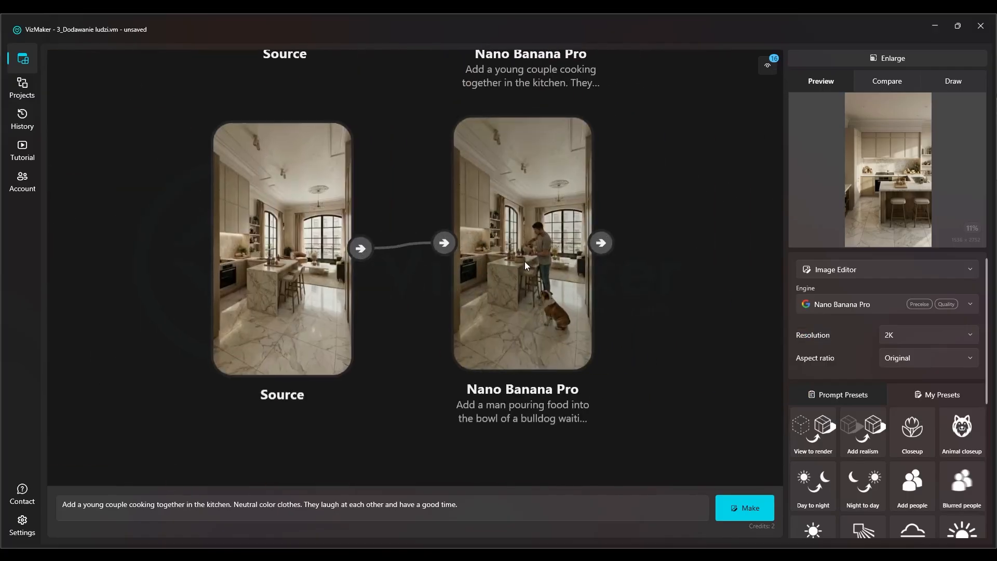
{"action": "left_click", "coordinate": [526, 262]}
{"action": "left_click_drag", "start_coordinate": [341, 507], "coordinate": [16, 512]}
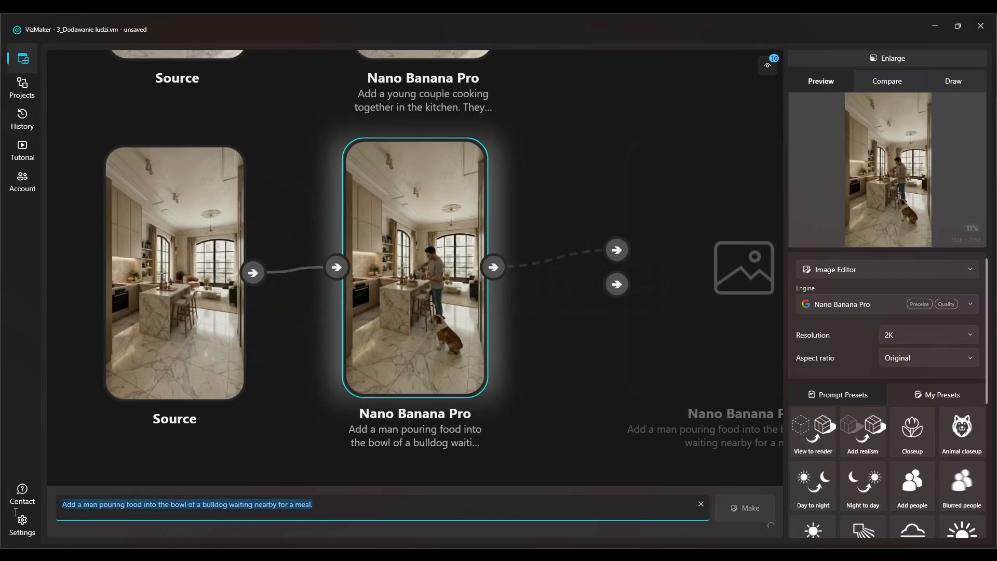
Inspect the man and bulldog result in the enlarged preview, and return to the canvas
{"action": "scroll", "coordinate": [478, 308], "scroll_direction": "down", "scroll_amount": 5}
{"action": "scroll", "coordinate": [493, 247], "scroll_direction": "up", "scroll_amount": 4}
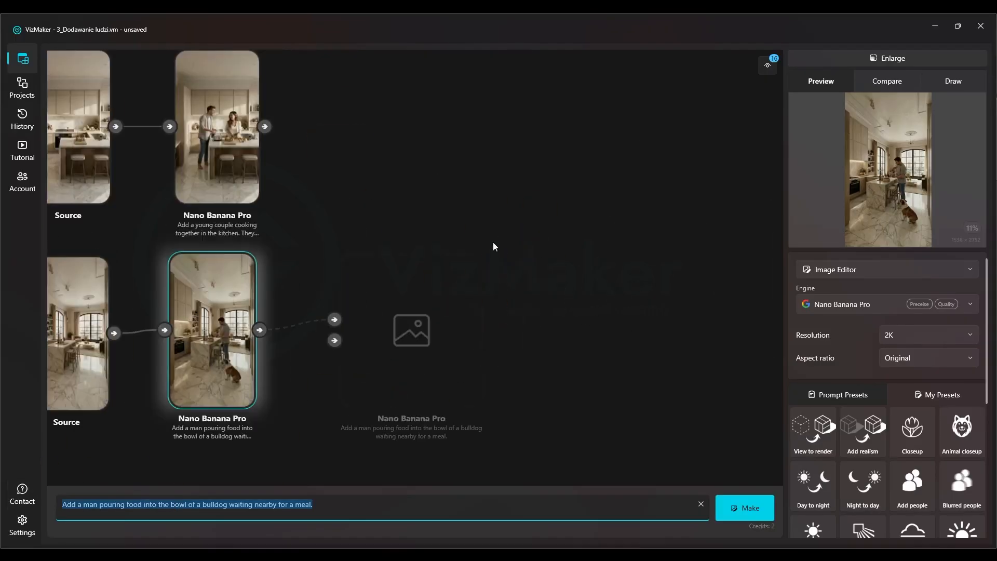
{"action": "left_click", "coordinate": [905, 54]}
{"action": "scroll", "coordinate": [548, 376], "scroll_direction": "up", "scroll_amount": 5}
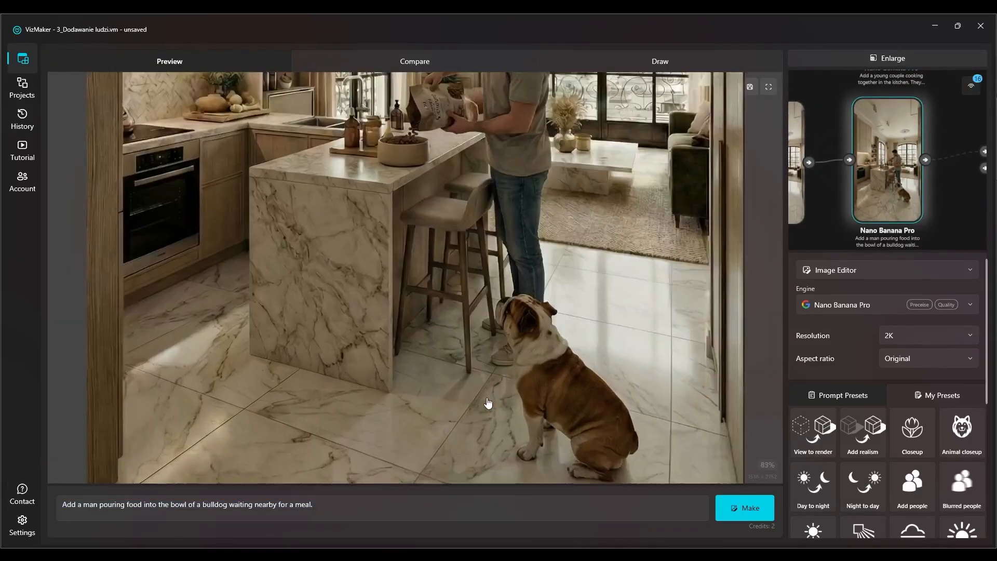
{"action": "left_click_drag", "start_coordinate": [516, 244], "coordinate": [506, 210]}
{"action": "scroll", "coordinate": [491, 227], "scroll_direction": "down", "scroll_amount": 2}
{"action": "left_click", "coordinate": [962, 55]}
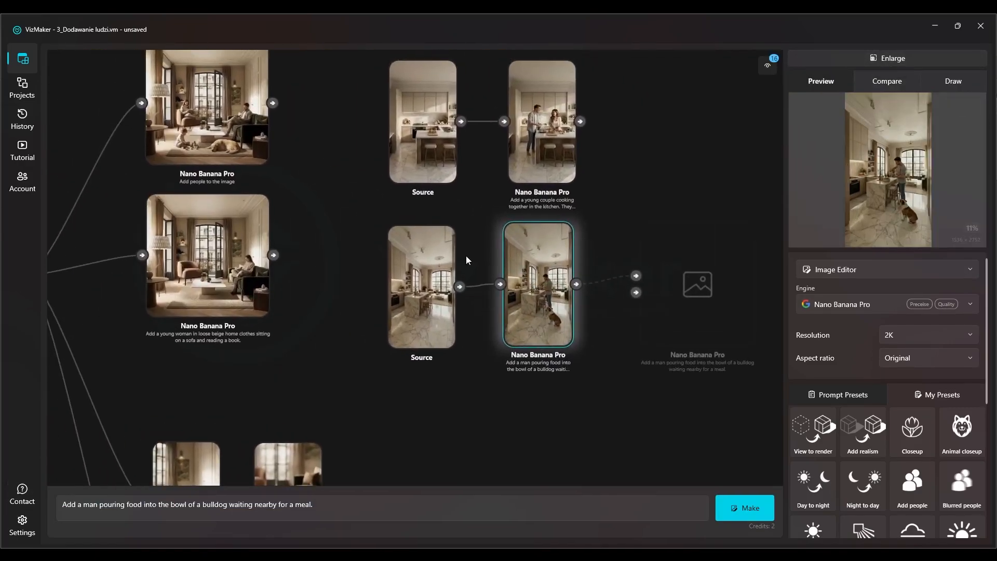
Load only the second kitchen image, with the marble island and arched windows, from the Mni_Course_Interior folder, without its workflow
{"action": "left_click_drag", "start_coordinate": [437, 264], "coordinate": [691, 294]}
{"action": "scroll", "coordinate": [690, 293], "scroll_direction": "down", "scroll_amount": 5}
{"action": "left_click_drag", "start_coordinate": [330, 279], "coordinate": [715, 245]}
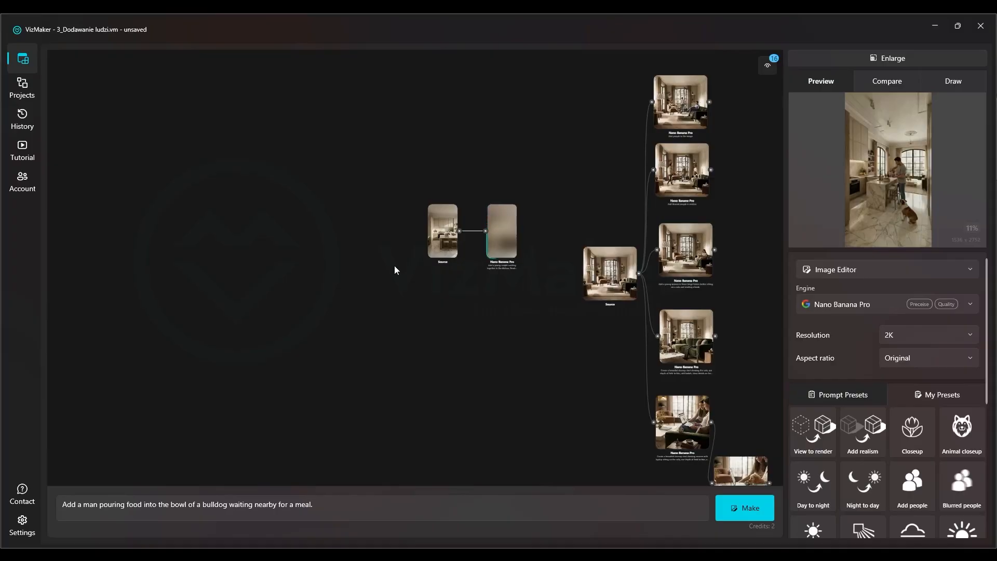
{"action": "scroll", "coordinate": [396, 269], "scroll_direction": "up", "scroll_amount": 2}
{"action": "scroll", "coordinate": [568, 298], "scroll_direction": "up", "scroll_amount": 4}
{"action": "right_click", "coordinate": [388, 322]}
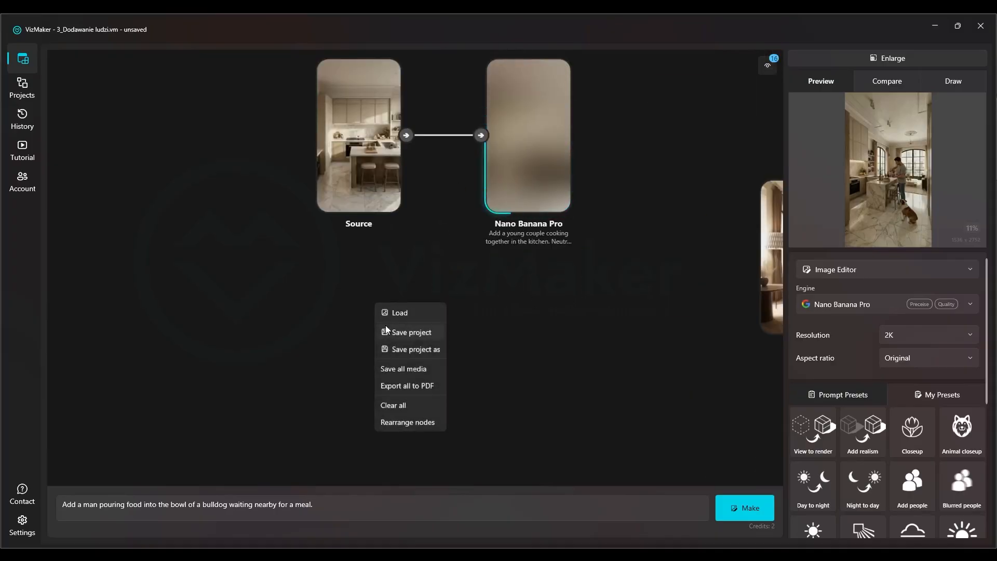
{"action": "left_click", "coordinate": [400, 313]}
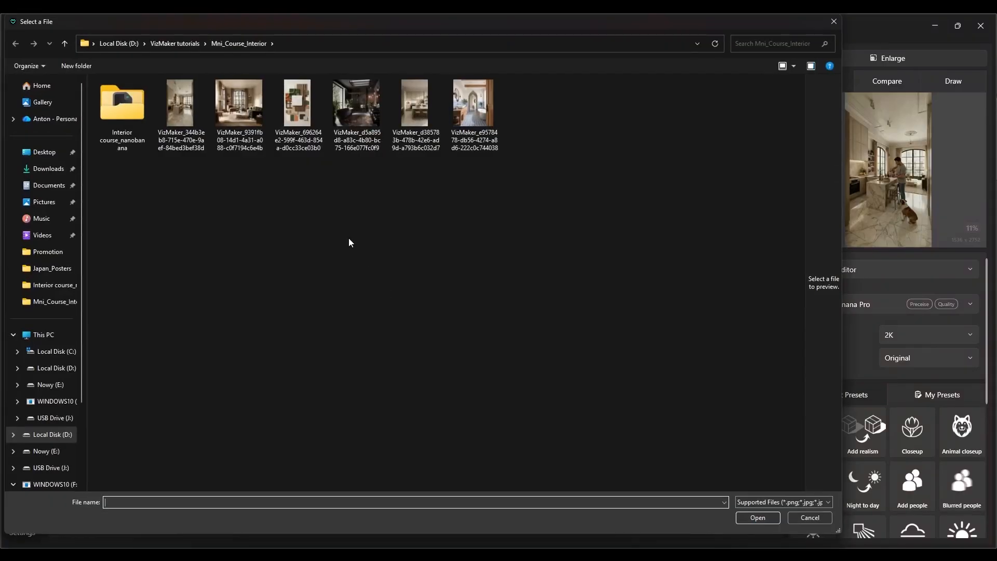
{"action": "double_click", "coordinate": [182, 111]}
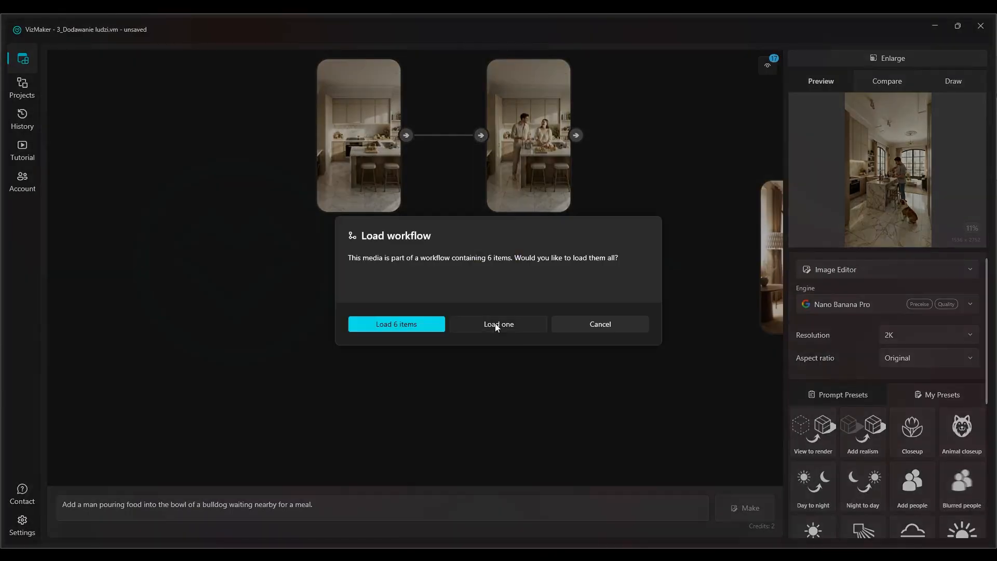
{"action": "left_click", "coordinate": [494, 325]}
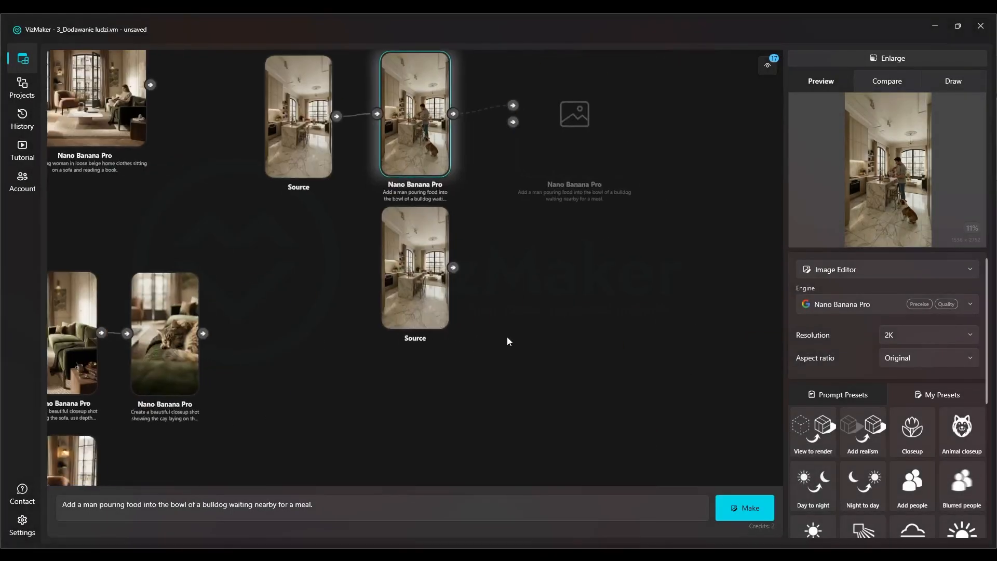
Place the second kitchen source below the first kitchen source on the canvas, and select it as the input image
{"action": "scroll", "coordinate": [468, 335], "scroll_direction": "down", "scroll_amount": 6}
{"action": "scroll", "coordinate": [229, 306], "scroll_direction": "up", "scroll_amount": 10}
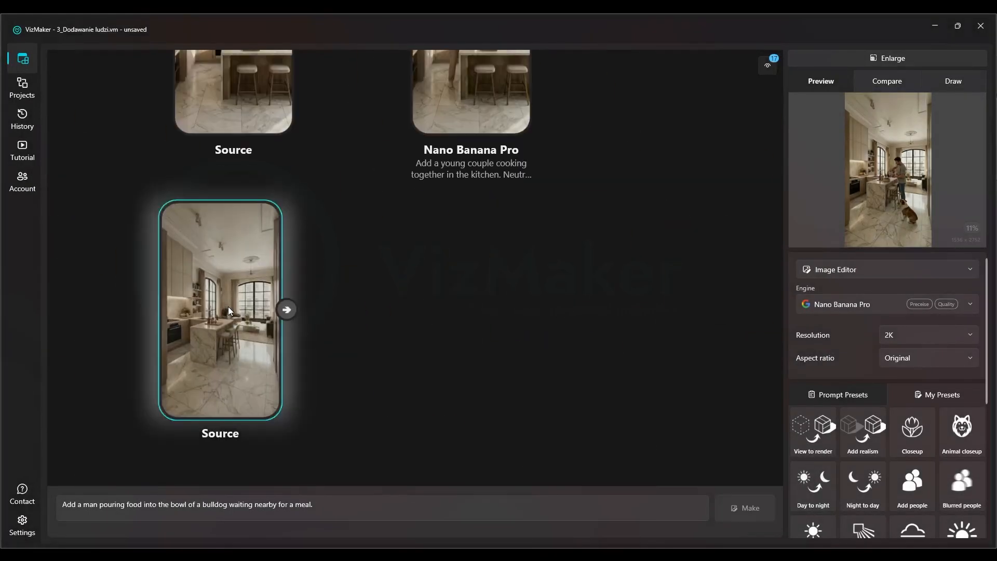
{"action": "left_click", "coordinate": [228, 306]}
{"action": "left_click_drag", "start_coordinate": [362, 335], "coordinate": [368, 330]}
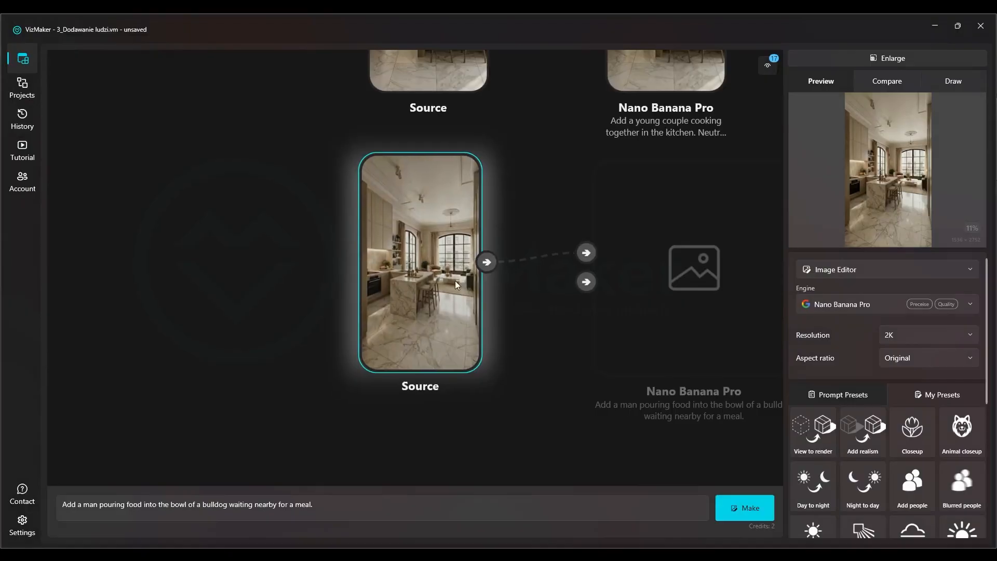
Generate three variations of the second kitchen with the prompt "Add a man pouring food into the bowl of a bulldog waiting nearby for a meal."
{"action": "left_click", "coordinate": [331, 514]}
{"action": "key", "text": "ctrl+a"}
{"action": "left_click", "coordinate": [326, 511]}
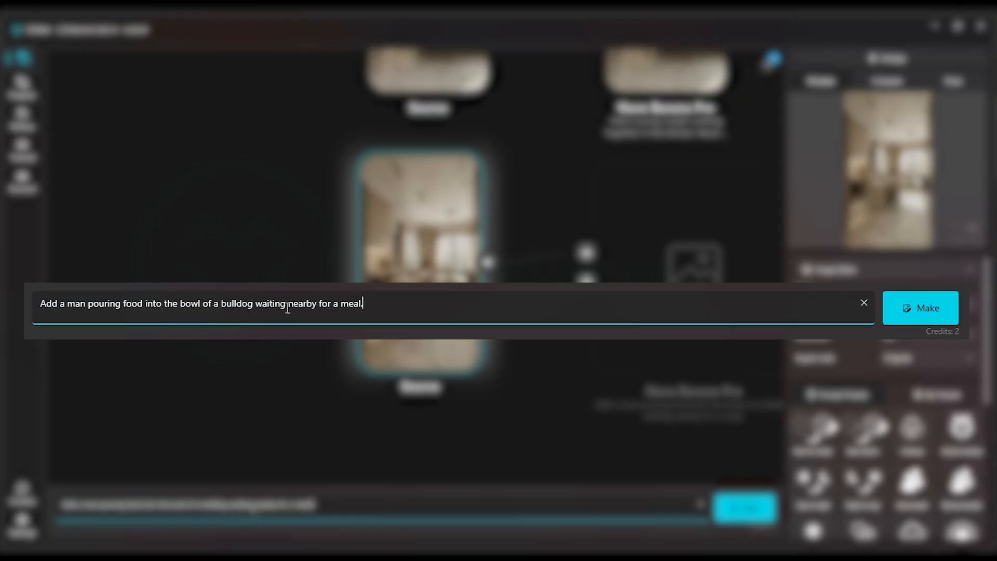
{"action": "left_click", "coordinate": [856, 269]}
{"action": "left_click", "coordinate": [856, 268]}
{"action": "left_click", "coordinate": [856, 268]}
{"action": "left_click", "coordinate": [835, 287]}
{"action": "left_click", "coordinate": [821, 304]}
{"action": "left_click", "coordinate": [828, 304]}
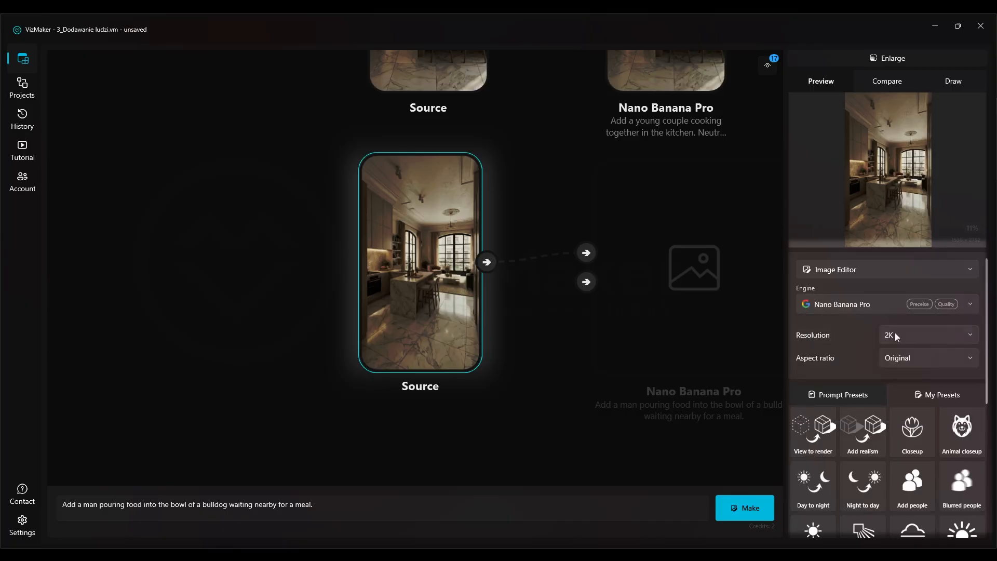
{"action": "left_click", "coordinate": [744, 508]}
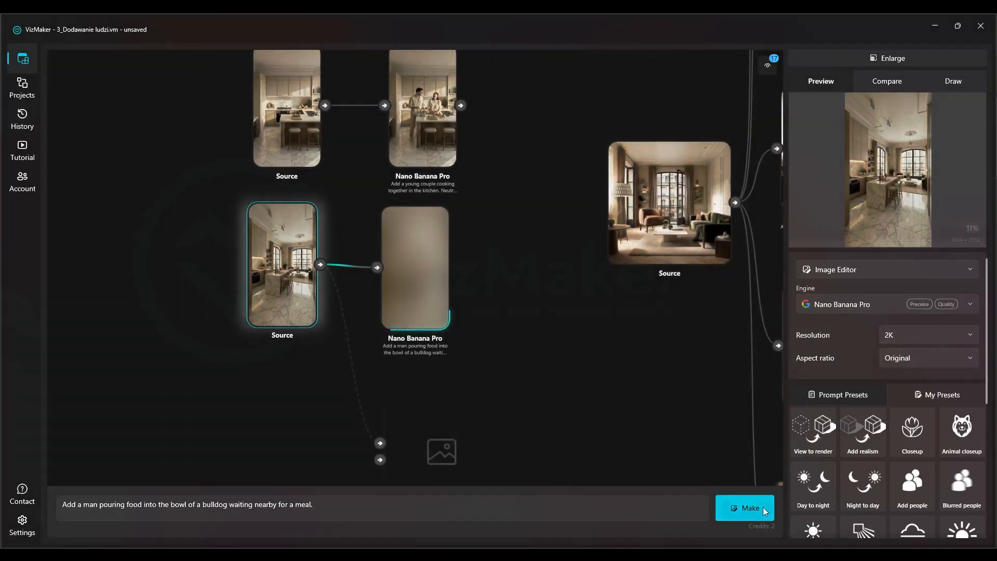
{"action": "left_click", "coordinate": [761, 507]}
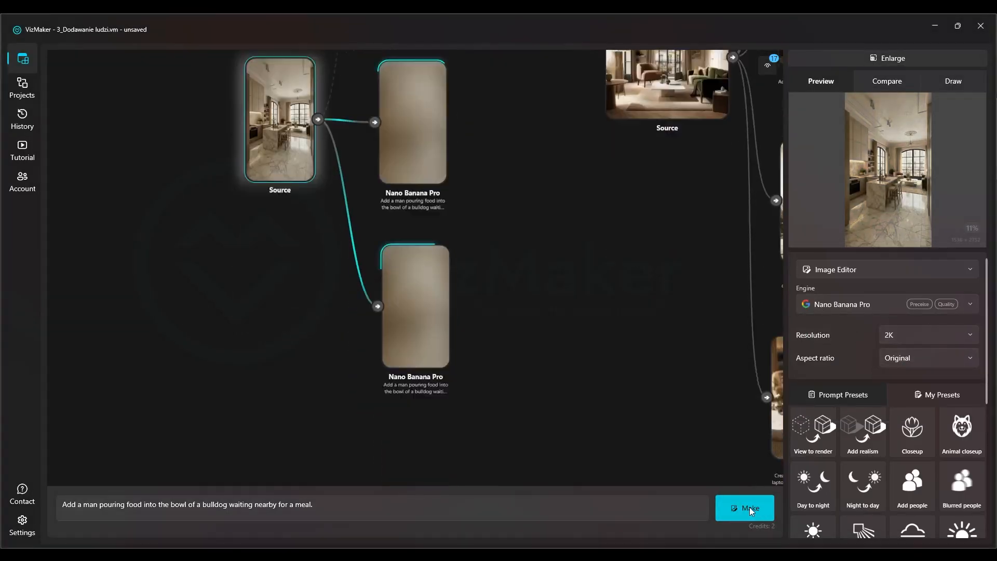
{"action": "left_click", "coordinate": [760, 512]}
Line up the three bulldog variations in a row beside their source, and space the two kitchen trees apart on the canvas
{"action": "scroll", "coordinate": [399, 269], "scroll_direction": "down", "scroll_amount": 5}
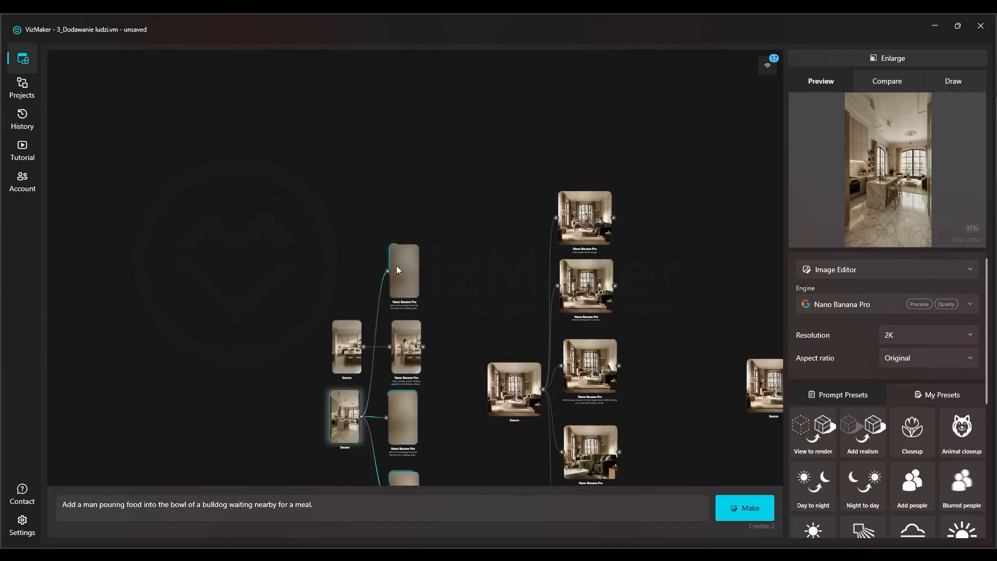
{"action": "left_click_drag", "start_coordinate": [399, 269], "coordinate": [355, 362]}
{"action": "left_click_drag", "start_coordinate": [384, 423], "coordinate": [438, 345]}
{"action": "left_click_drag", "start_coordinate": [435, 251], "coordinate": [287, 308]}
{"action": "left_click_drag", "start_coordinate": [322, 278], "coordinate": [320, 238]}
{"action": "left_click", "coordinate": [330, 292]}
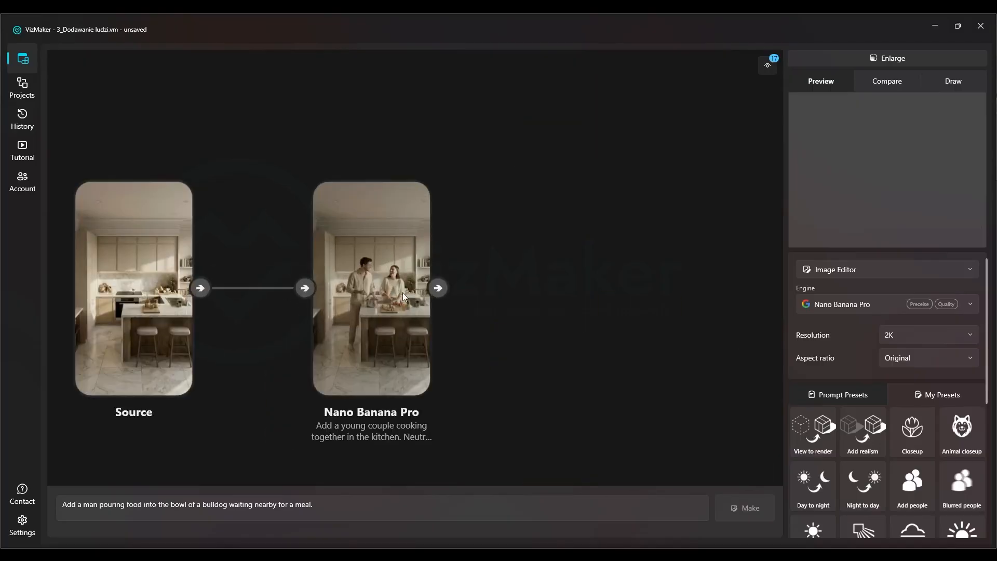
Inspect the new young-couple kitchen result with neutral clothes in the enlarged preview
{"action": "scroll", "coordinate": [403, 292], "scroll_direction": "up", "scroll_amount": 5}
{"action": "left_click_drag", "start_coordinate": [596, 229], "coordinate": [658, 191]}
{"action": "left_click", "coordinate": [385, 268]}
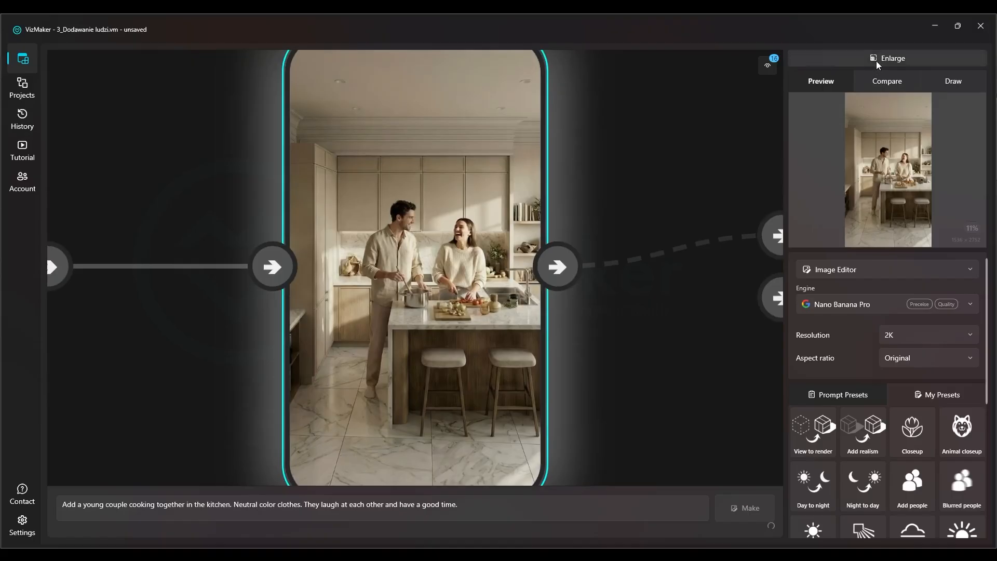
{"action": "left_click", "coordinate": [877, 62]}
{"action": "scroll", "coordinate": [450, 282], "scroll_direction": "up", "scroll_amount": 2}
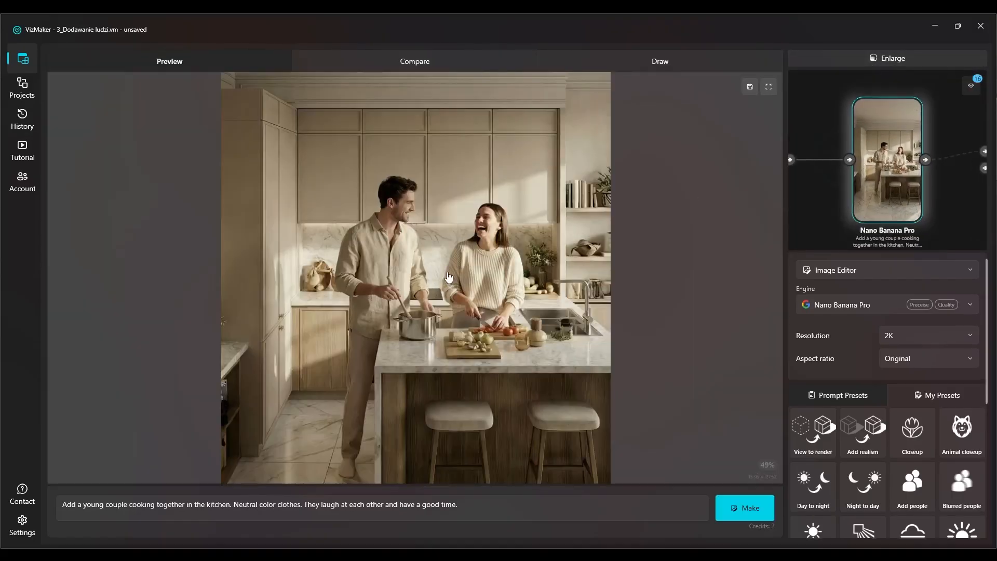
Examine the couple, island, stools and marble floor in the enlarged young-couple kitchen image, and return to the canvas
{"action": "scroll", "coordinate": [378, 202], "scroll_direction": "up", "scroll_amount": 4}
{"action": "scroll", "coordinate": [384, 213], "scroll_direction": "down", "scroll_amount": 1}
{"action": "left_click_drag", "start_coordinate": [543, 319], "coordinate": [492, 265]}
{"action": "scroll", "coordinate": [493, 268], "scroll_direction": "down", "scroll_amount": 2}
{"action": "left_click_drag", "start_coordinate": [479, 356], "coordinate": [468, 254]}
{"action": "scroll", "coordinate": [453, 294], "scroll_direction": "down", "scroll_amount": 1}
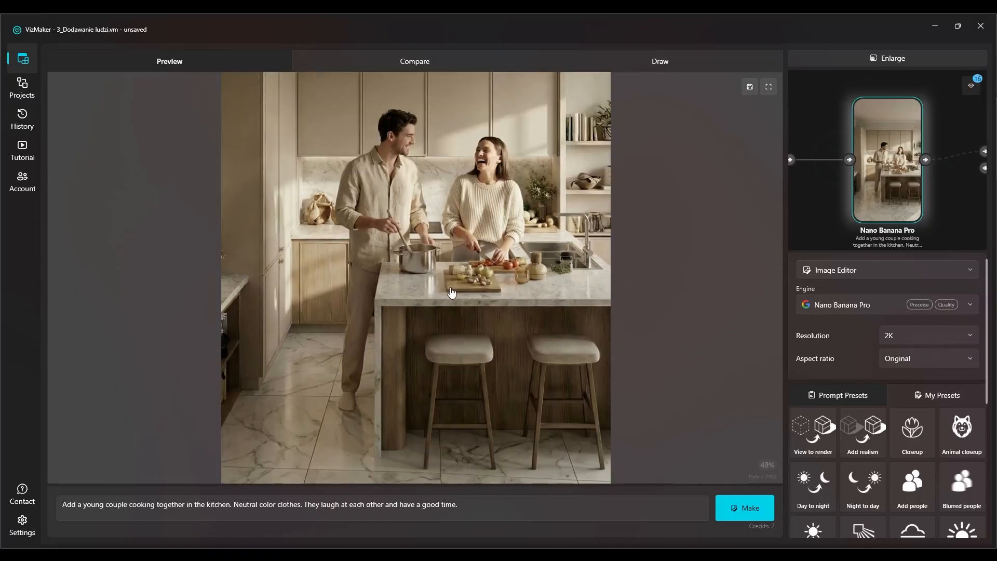
{"action": "scroll", "coordinate": [451, 294], "scroll_direction": "down", "scroll_amount": 1}
{"action": "left_click", "coordinate": [943, 59]}
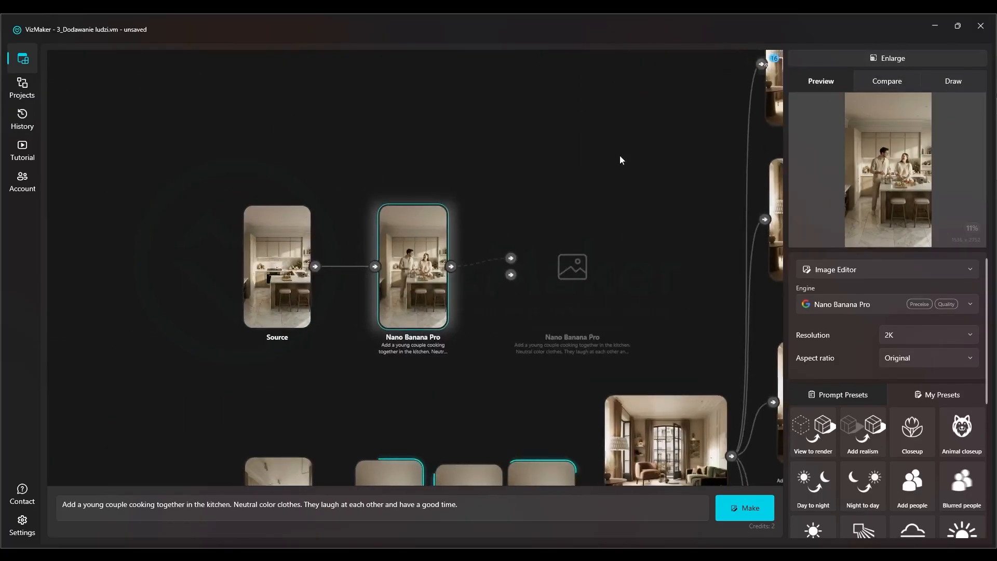
Check the three bulldog variations beside the second kitchen source on the canvas
{"action": "scroll", "coordinate": [619, 154], "scroll_direction": "down", "scroll_amount": 2}
{"action": "scroll", "coordinate": [538, 310], "scroll_direction": "up", "scroll_amount": 3}
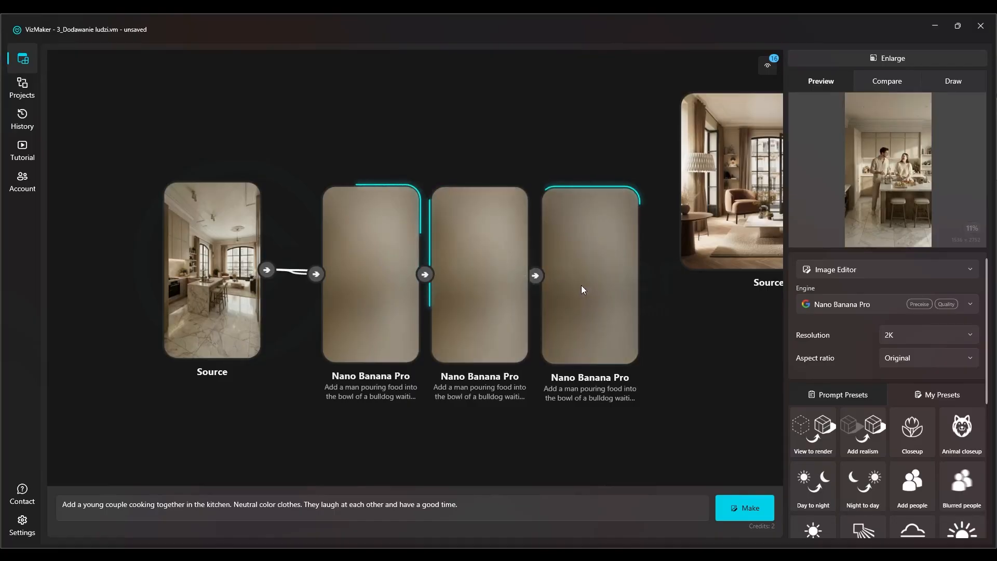
{"action": "scroll", "coordinate": [221, 289], "scroll_direction": "down", "scroll_amount": 2}
{"action": "left_click_drag", "start_coordinate": [419, 179], "coordinate": [335, 399]}
{"action": "scroll", "coordinate": [239, 197], "scroll_direction": "up", "scroll_amount": 4}
{"action": "scroll", "coordinate": [335, 398], "scroll_direction": "down", "scroll_amount": 5}
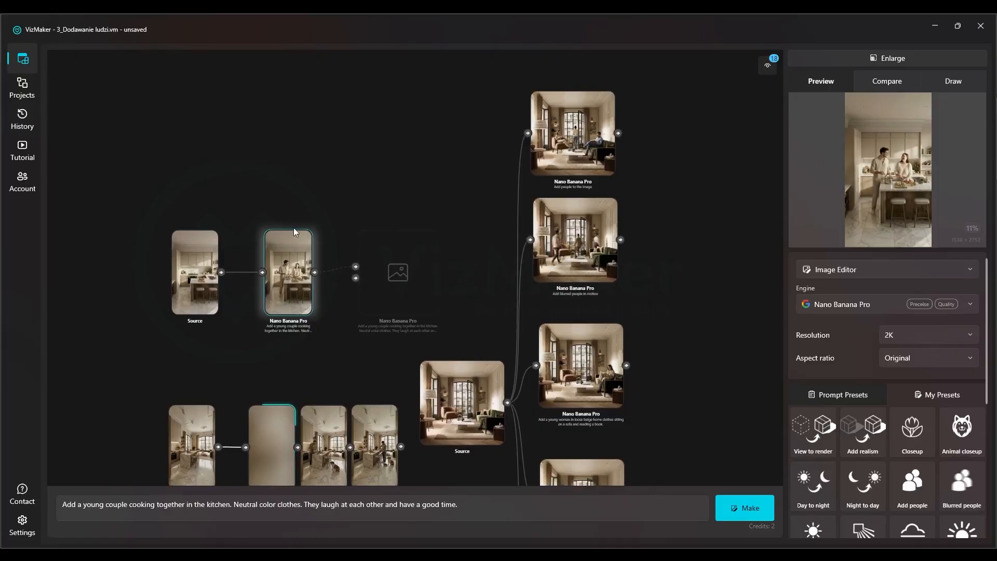
Select the kitchen and living-room images together, open the folder selection for saving the selected media, and cancel it
{"action": "scroll", "coordinate": [304, 264], "scroll_direction": "up", "scroll_amount": 3}
{"action": "right_click", "coordinate": [286, 275]}
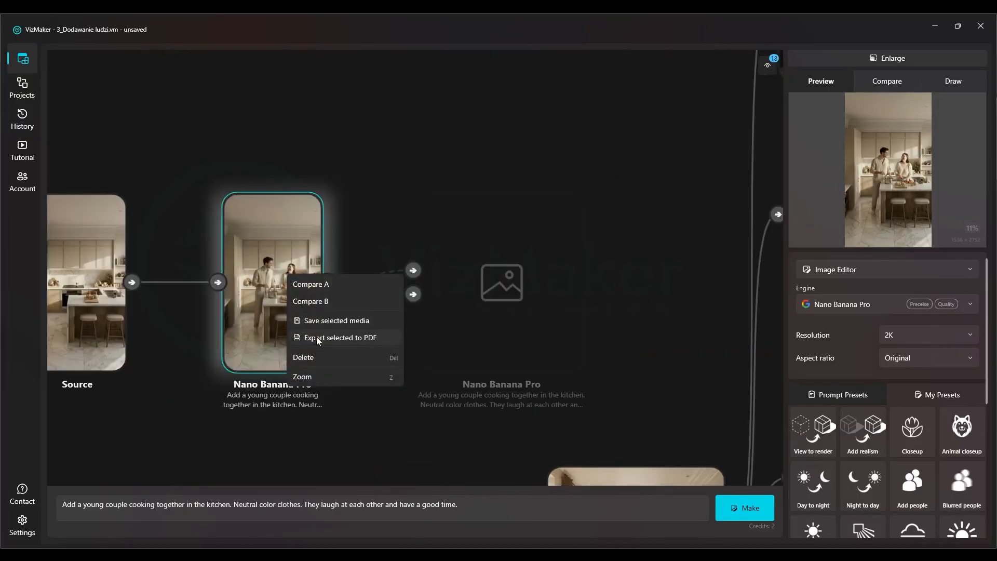
{"action": "left_click", "coordinate": [295, 151]}
{"action": "scroll", "coordinate": [295, 151], "scroll_direction": "down", "scroll_amount": 3}
{"action": "left_click_drag", "start_coordinate": [655, 147], "coordinate": [114, 484]}
{"action": "right_click", "coordinate": [286, 215]}
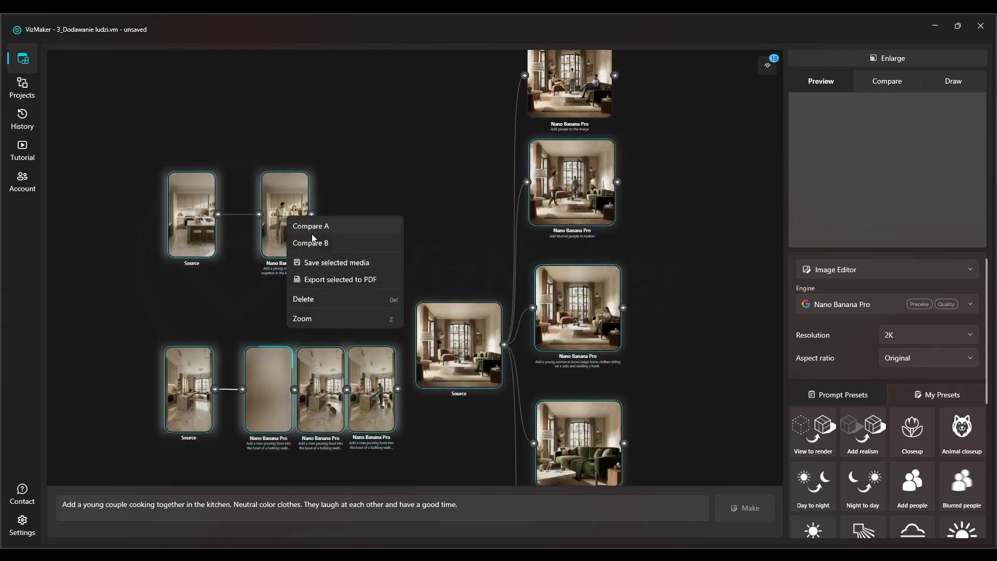
{"action": "left_click", "coordinate": [359, 263]}
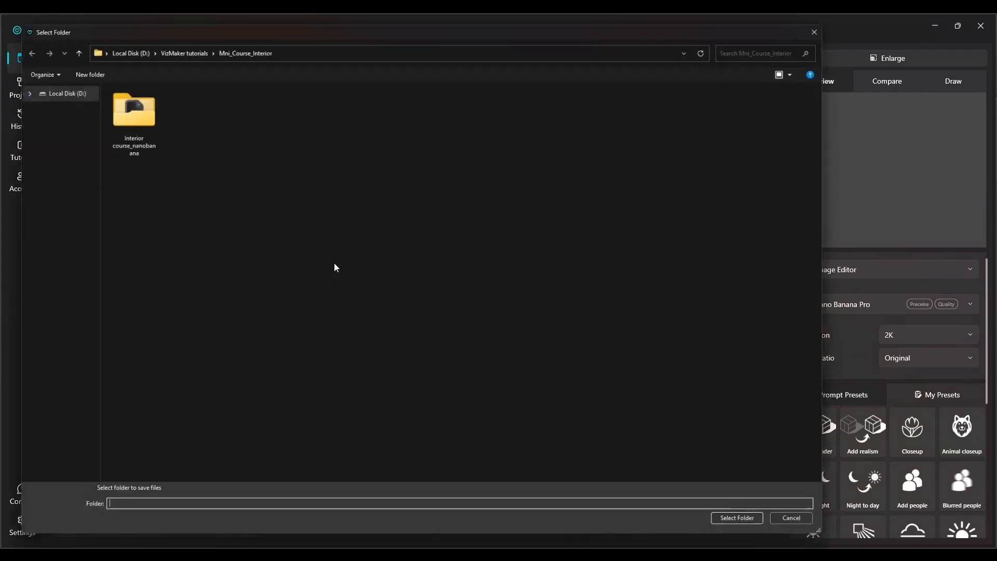
{"action": "left_click", "coordinate": [834, 22]}
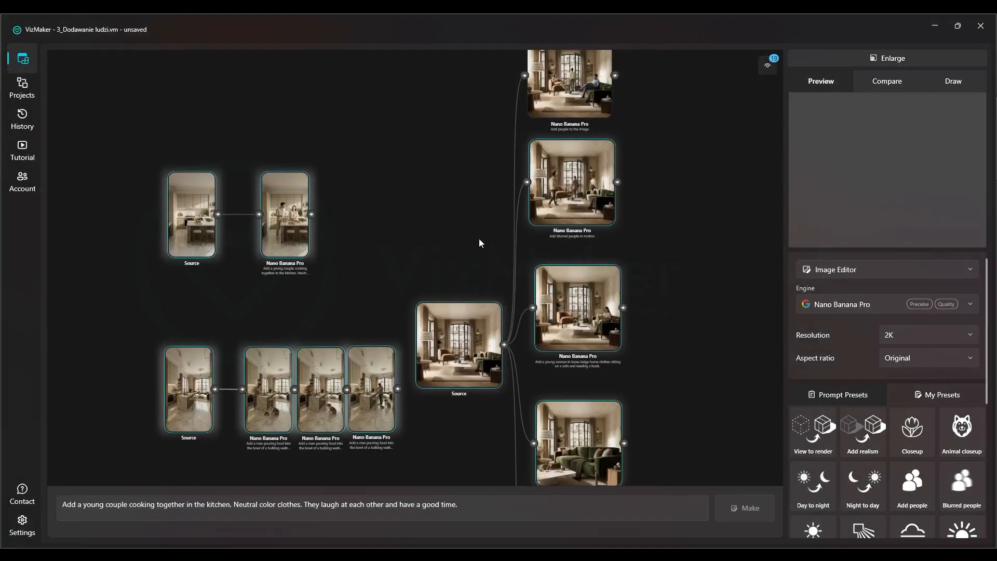
Inspect the first bulldog variation up close in the enlarged preview, including the man, bowl and dog, and return to the canvas
{"action": "left_click_drag", "start_coordinate": [349, 320], "coordinate": [379, 217]}
{"action": "scroll", "coordinate": [379, 385], "scroll_direction": "up", "scroll_amount": 4}
{"action": "left_click", "coordinate": [361, 364]}
{"action": "scroll", "coordinate": [233, 241], "scroll_direction": "up", "scroll_amount": 5}
{"action": "left_click", "coordinate": [223, 220]}
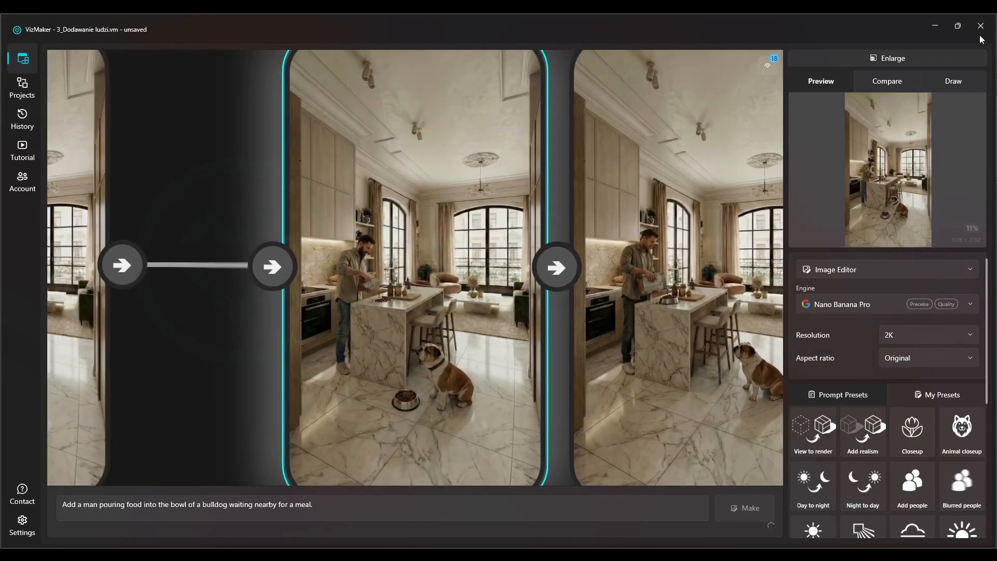
{"action": "left_click", "coordinate": [905, 55]}
{"action": "scroll", "coordinate": [414, 347], "scroll_direction": "up", "scroll_amount": 4}
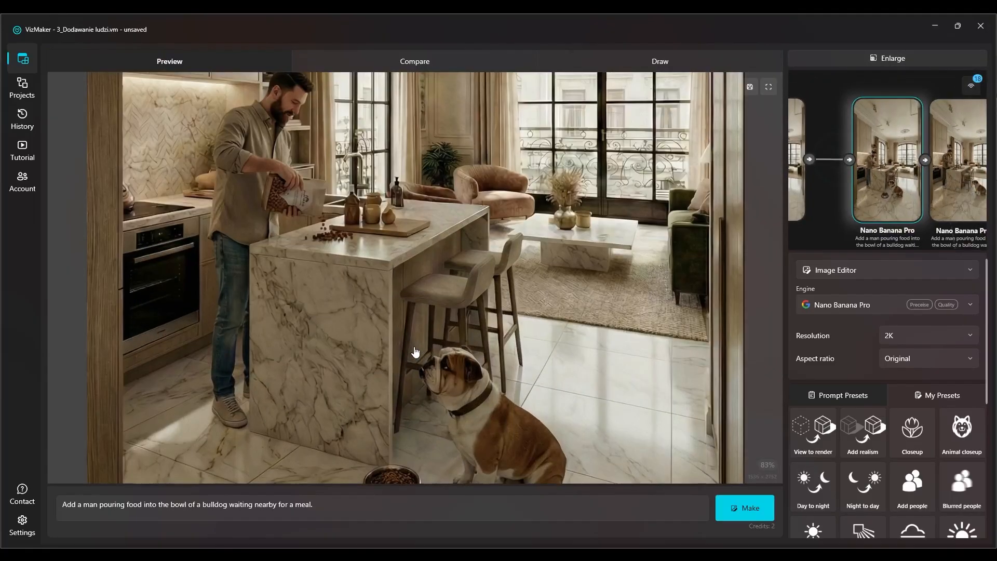
{"action": "left_click_drag", "start_coordinate": [431, 359], "coordinate": [424, 330]}
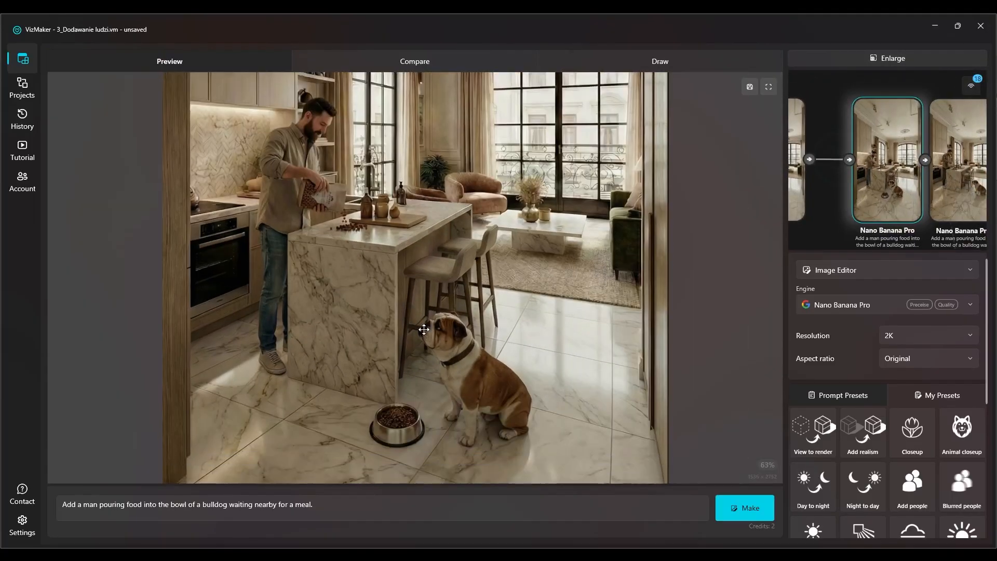
{"action": "left_click", "coordinate": [895, 59]}
Compare the second and third bulldog variations in the enlarged preview, examining the third up close, and return to the canvas
{"action": "left_click", "coordinate": [883, 61]}
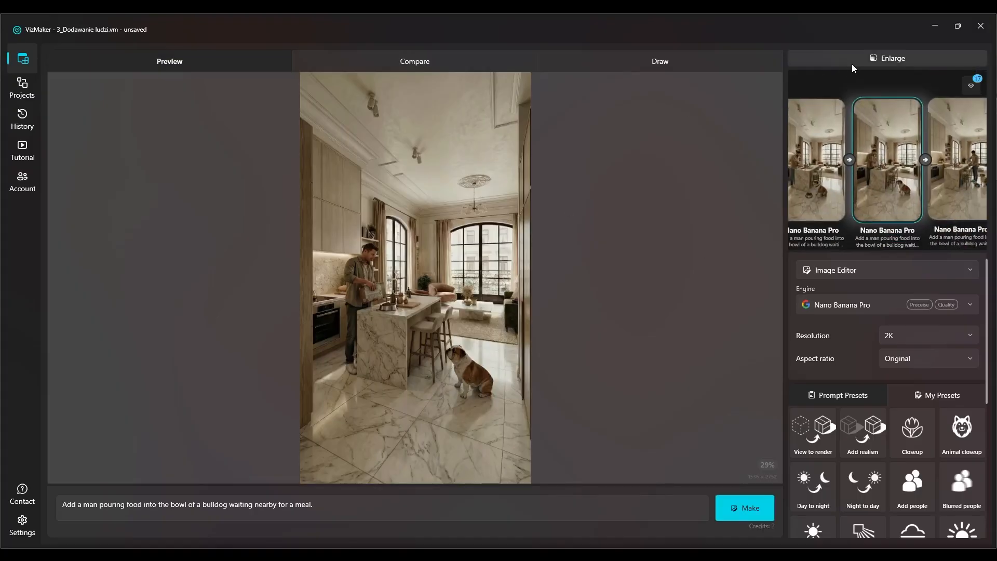
{"action": "left_click", "coordinate": [961, 155]}
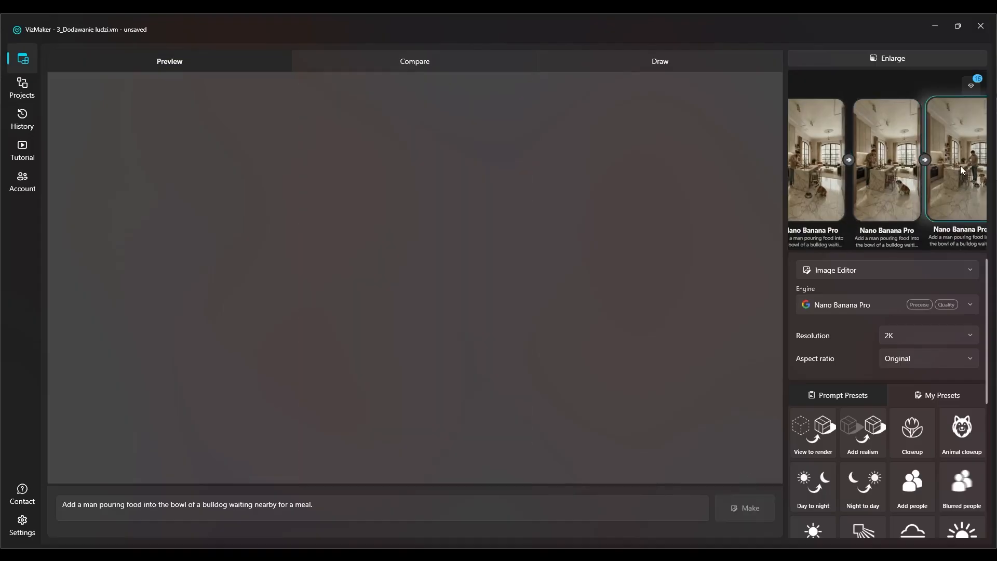
{"action": "scroll", "coordinate": [450, 296], "scroll_direction": "up", "scroll_amount": 5}
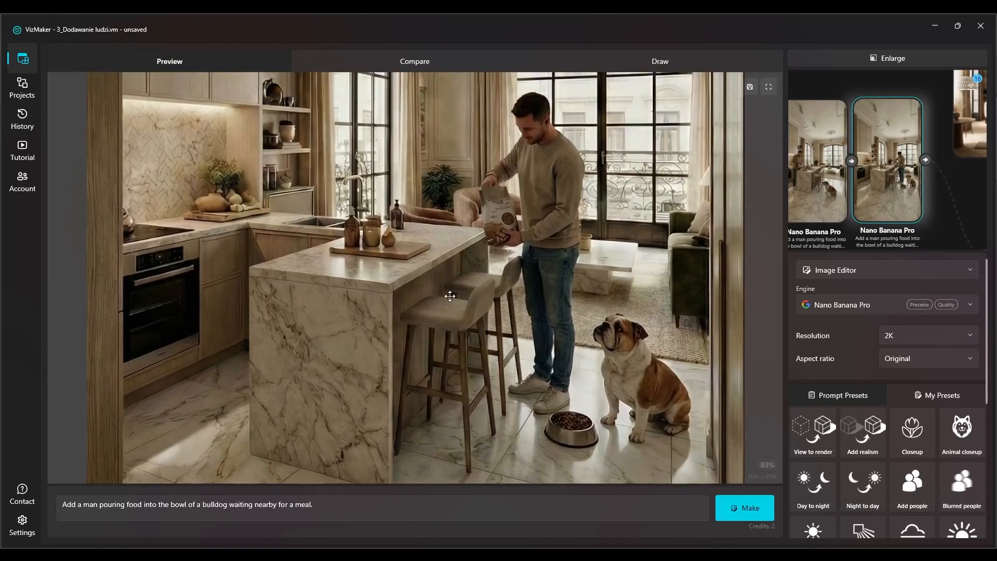
{"action": "left_click", "coordinate": [887, 60]}
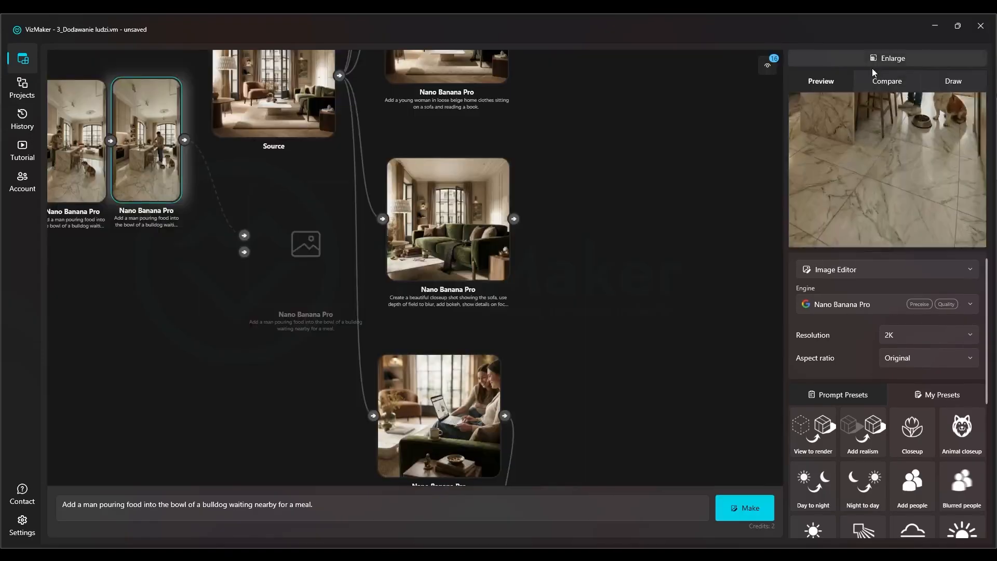
Move the three bulldog variations together to a lower position on the canvas, diagonally below their kitchen source
{"action": "scroll", "coordinate": [401, 220], "scroll_direction": "down", "scroll_amount": 5}
{"action": "left_click_drag", "start_coordinate": [406, 200], "coordinate": [338, 330]}
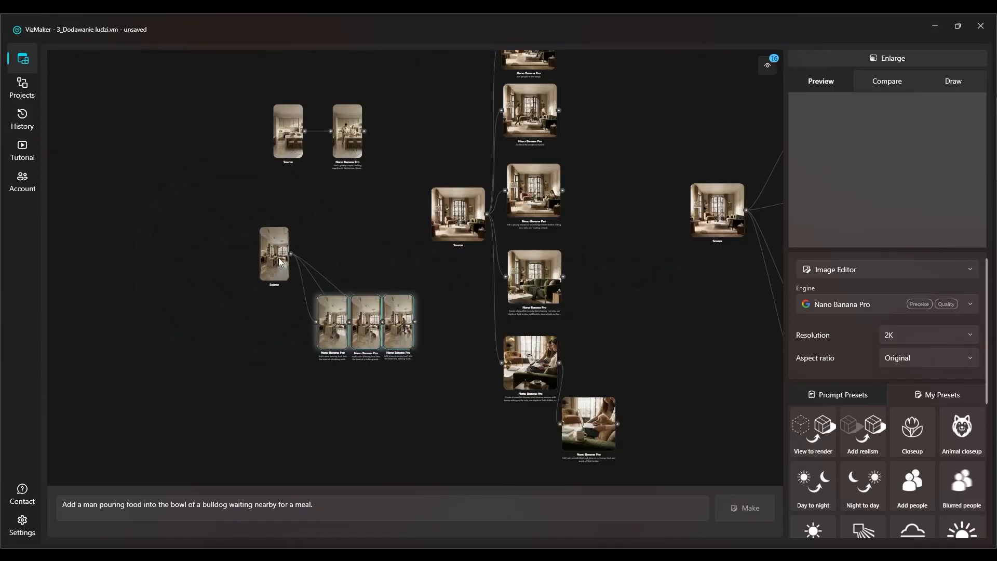